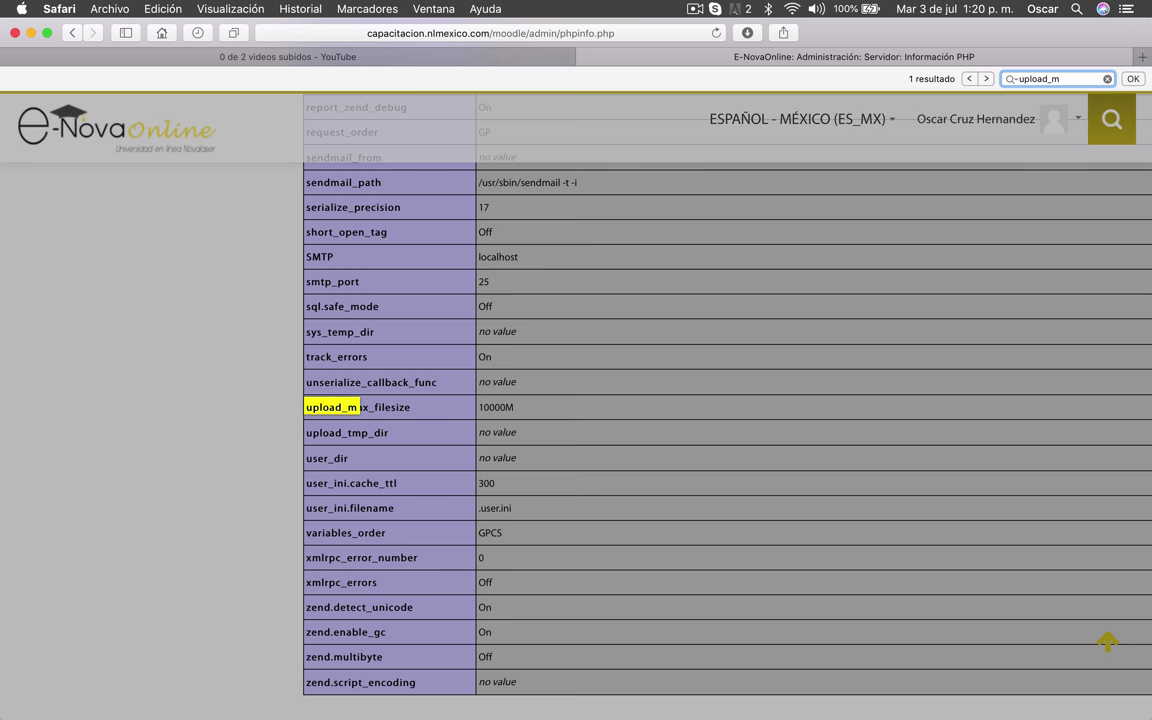
Step: Check the upload_max_filesize value on the PHP information page
click(404, 410)
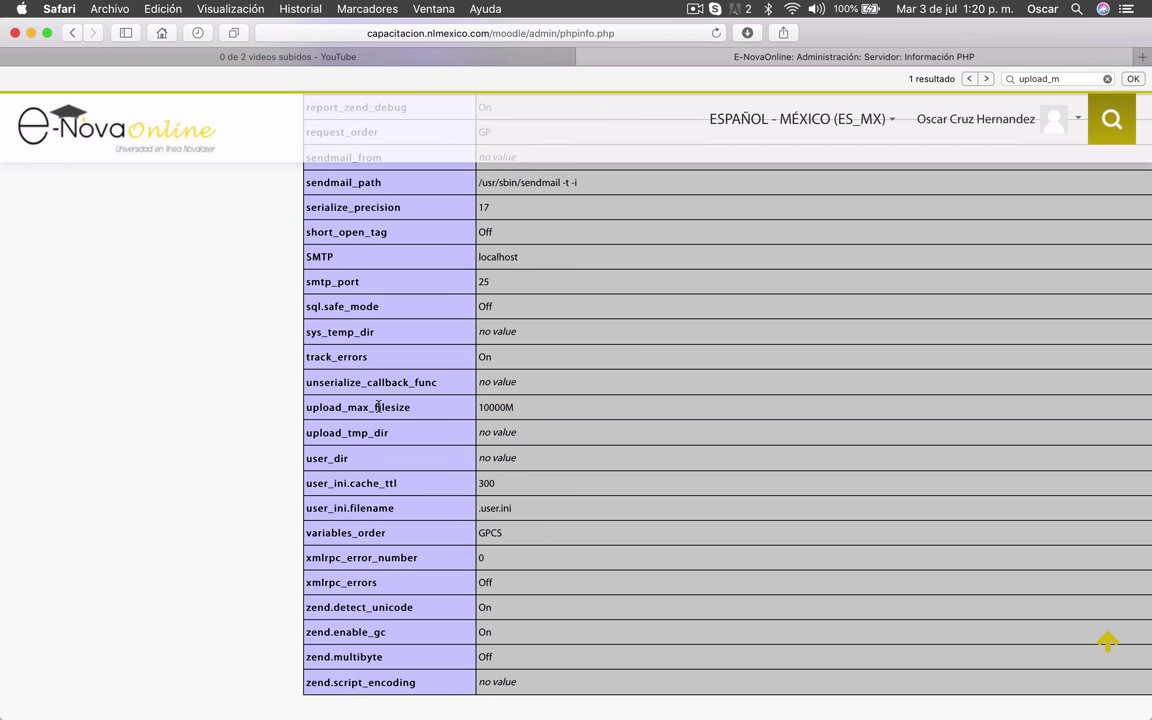
triple_click(378, 407)
click(381, 407)
double_click(493, 407)
click(494, 408)
Step: Go through the site home page to the Zoho Creator course and turn on course editing
scroll(498, 408, up, 2)
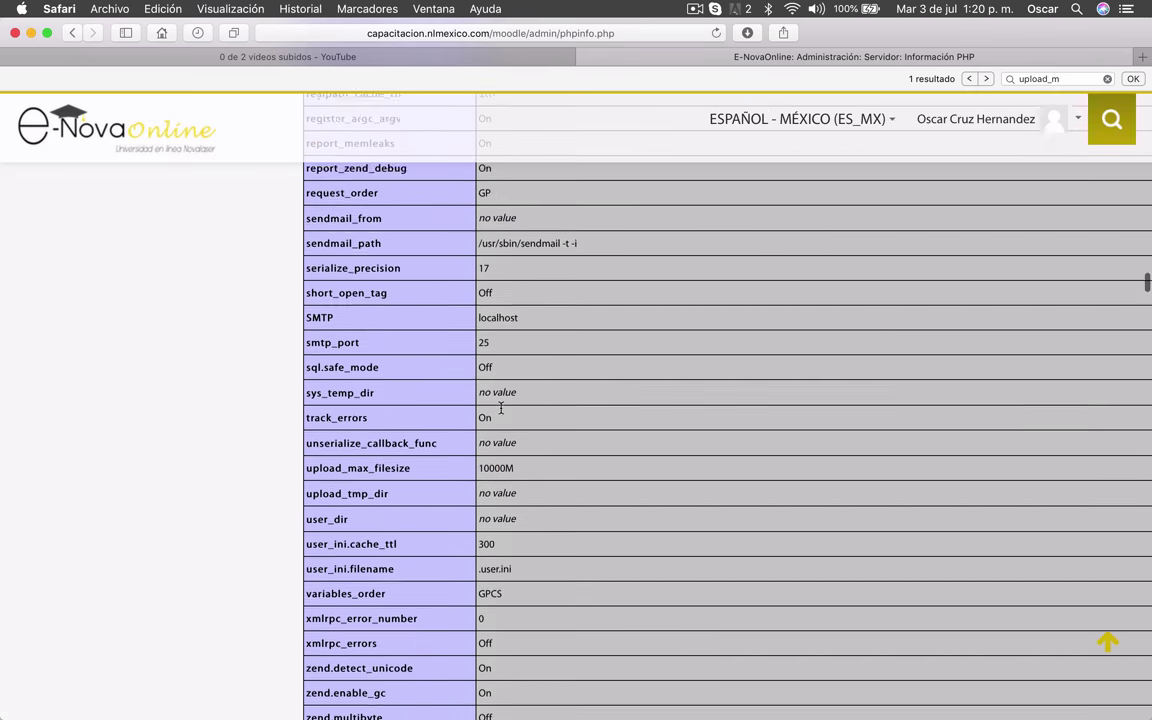
scroll(500, 408, up, 20)
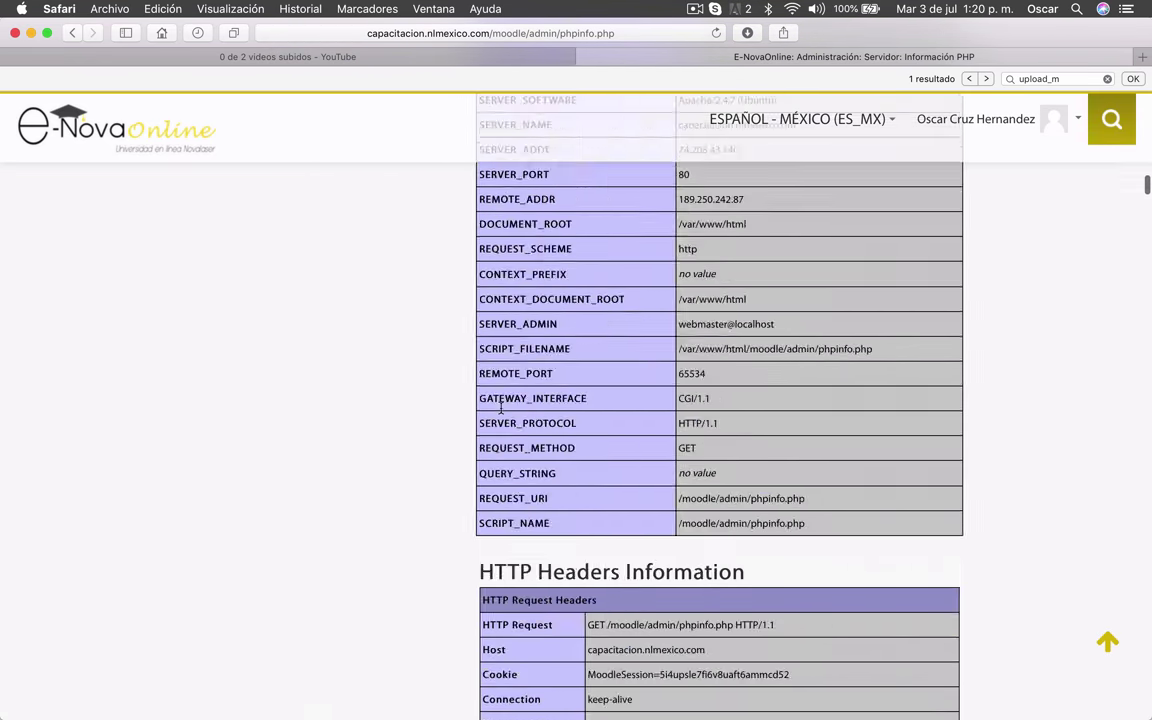
scroll(500, 408, up, 20)
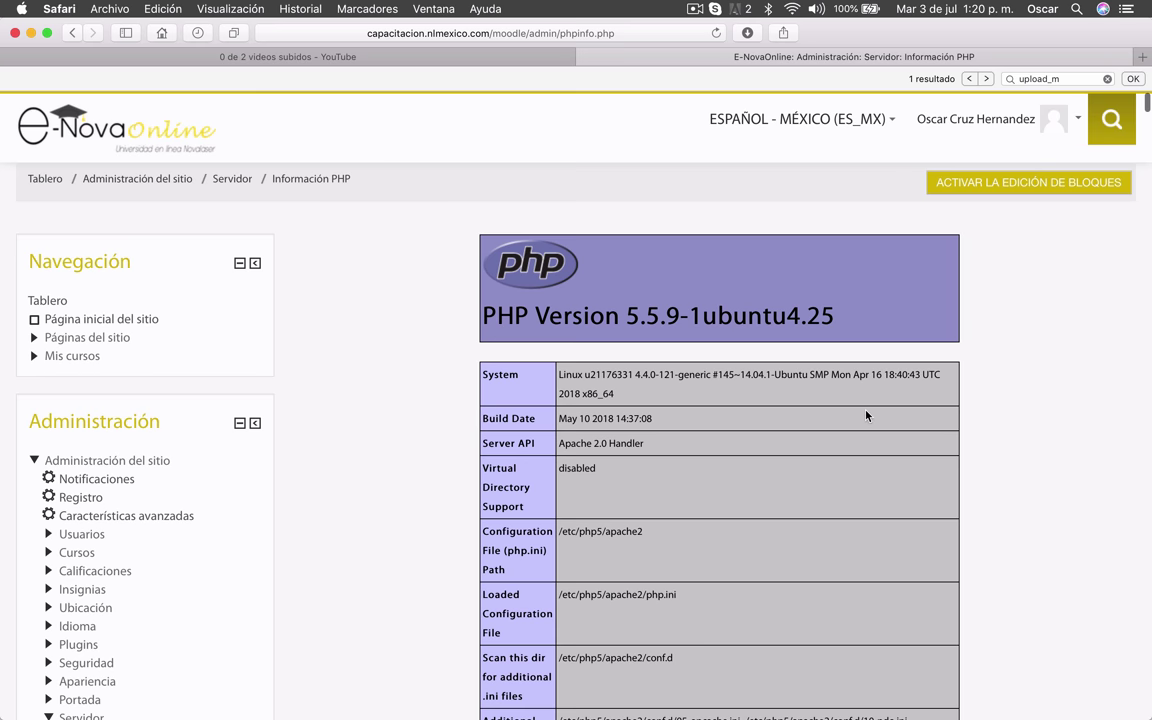
scroll(866, 416, down, 2)
scroll(866, 416, up, 2)
scroll(700, 380, down, 3)
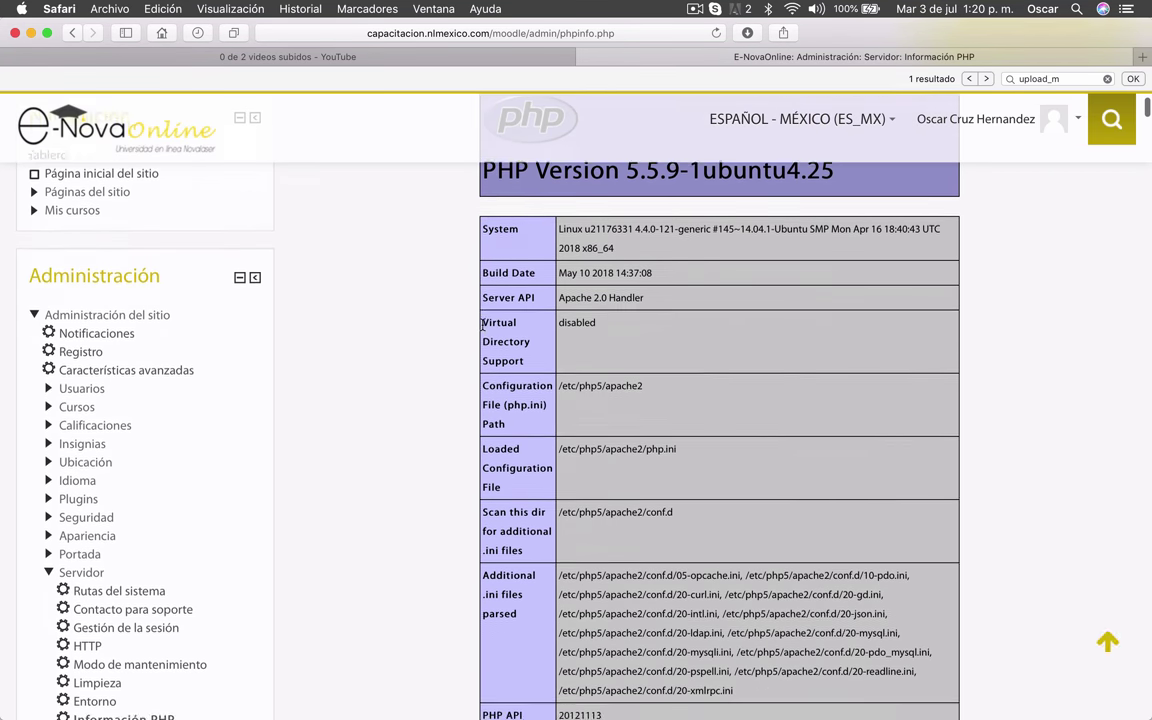
scroll(482, 323, up, 3)
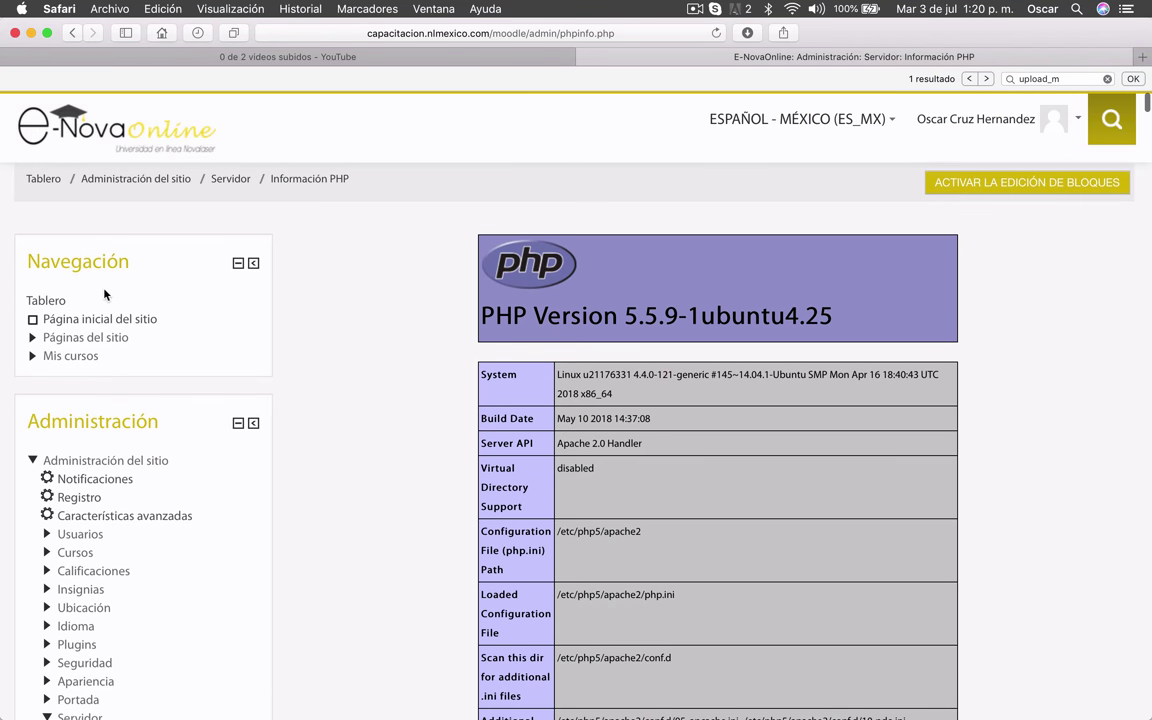
click(96, 319)
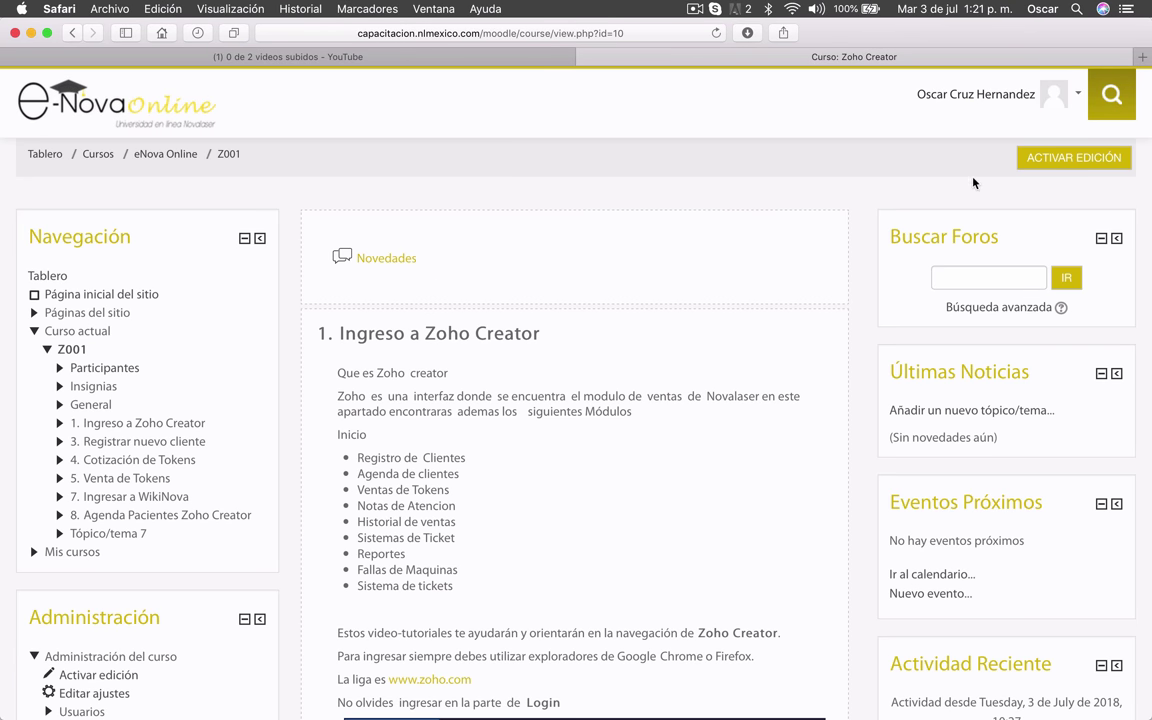
click(1035, 165)
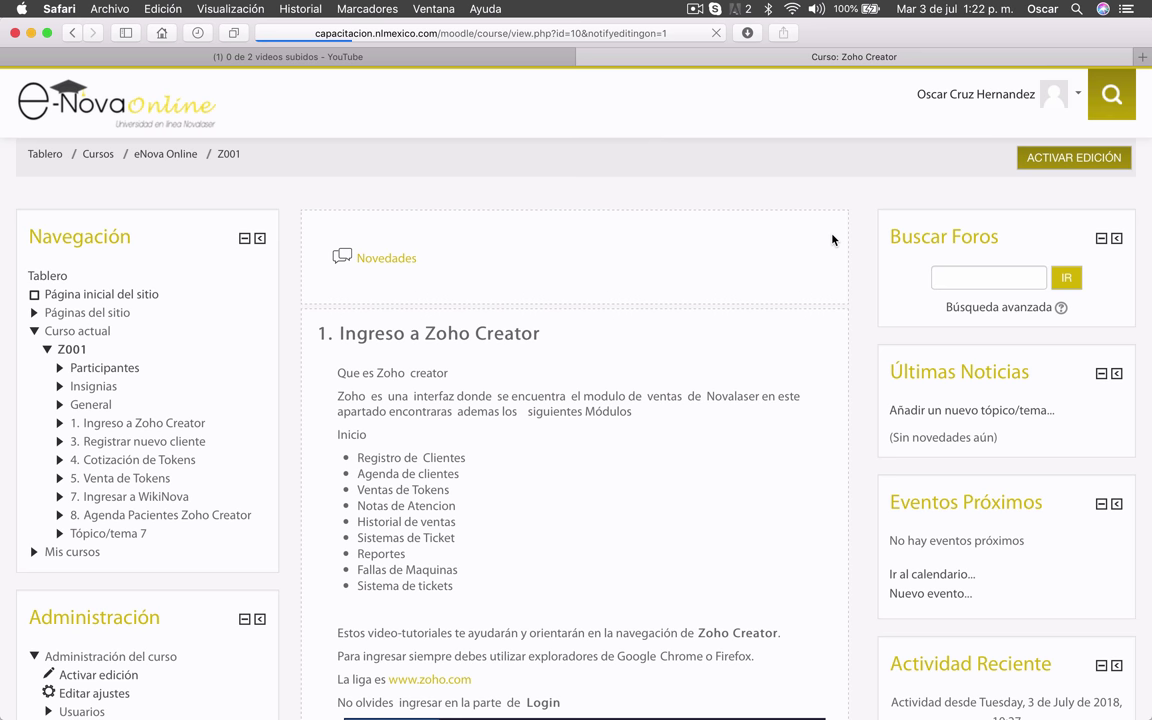
Step: Start adding a Tarea activity to the Tópico/tema 7 section of the course
scroll(861, 290, down, 10)
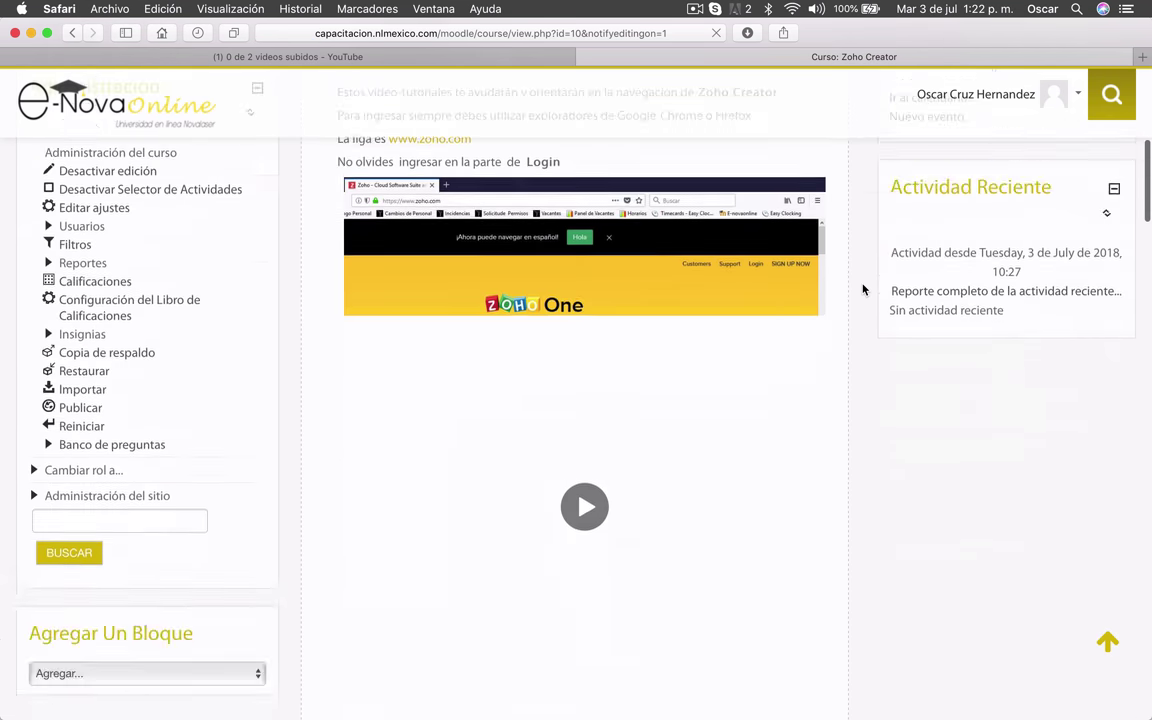
scroll(863, 289, down, 10)
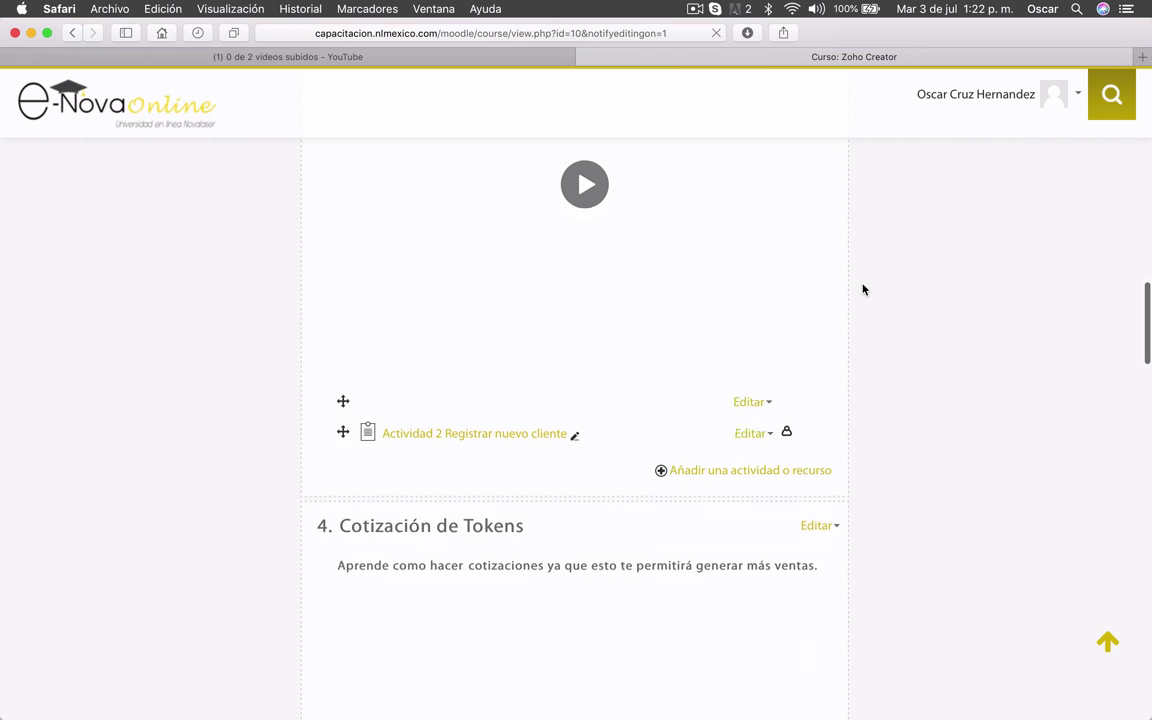
scroll(863, 289, down, 10)
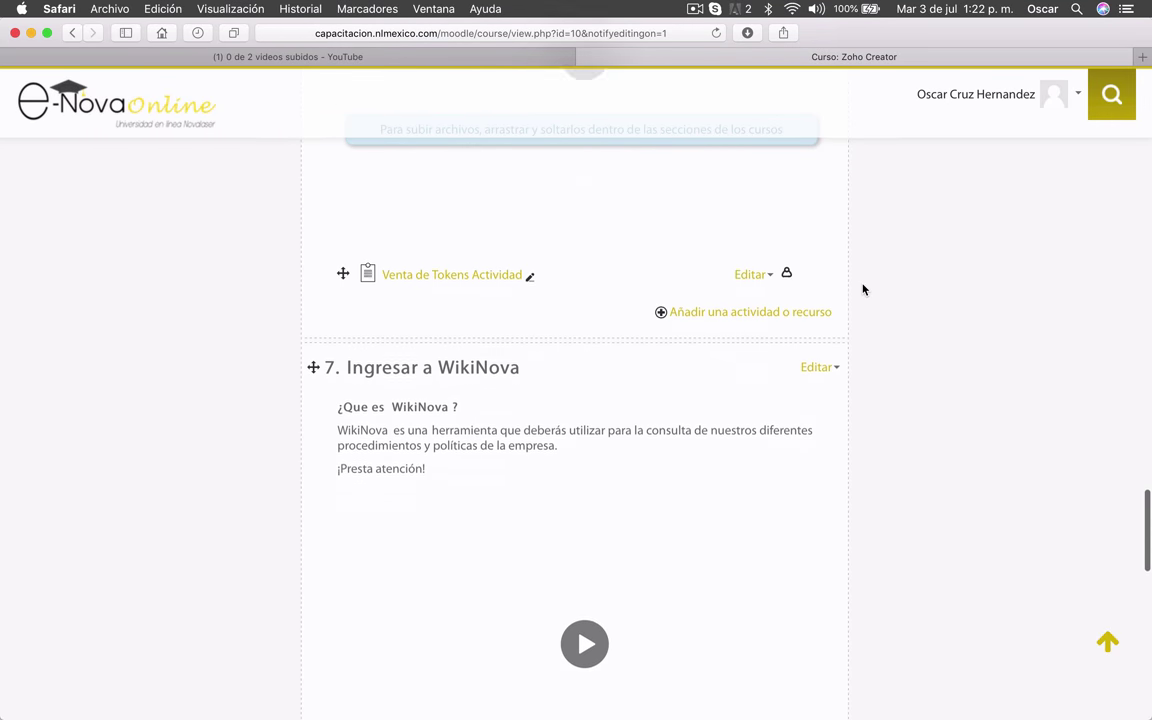
scroll(863, 289, down, 10)
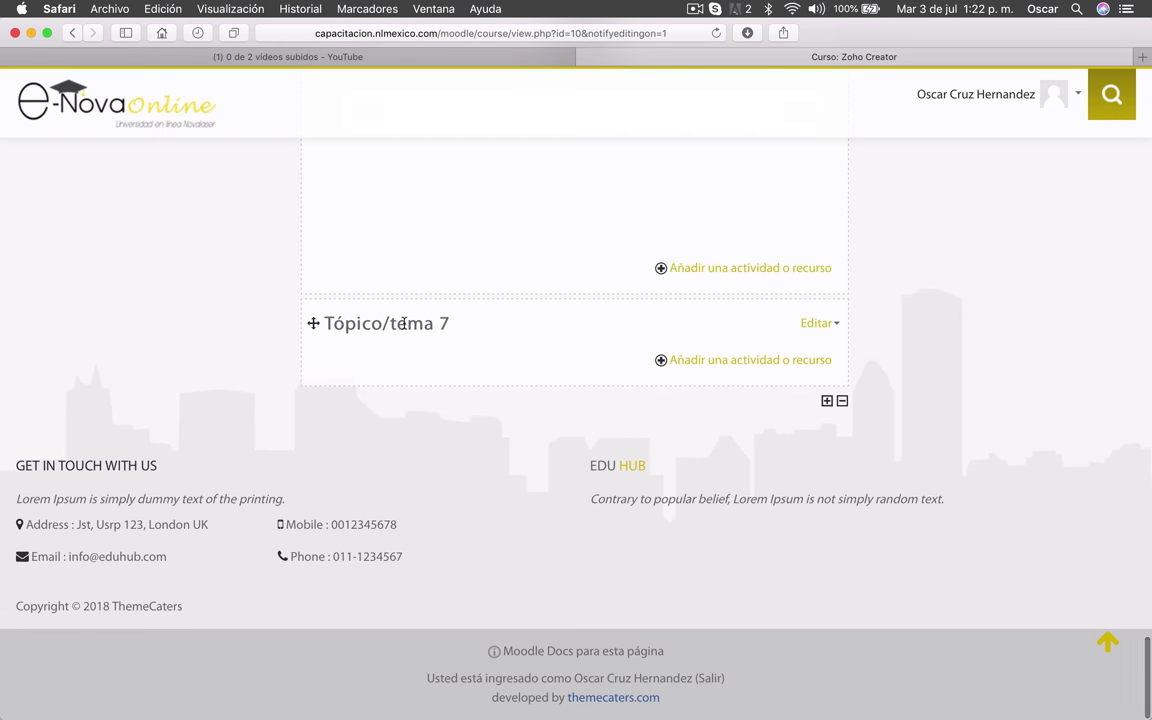
click(720, 361)
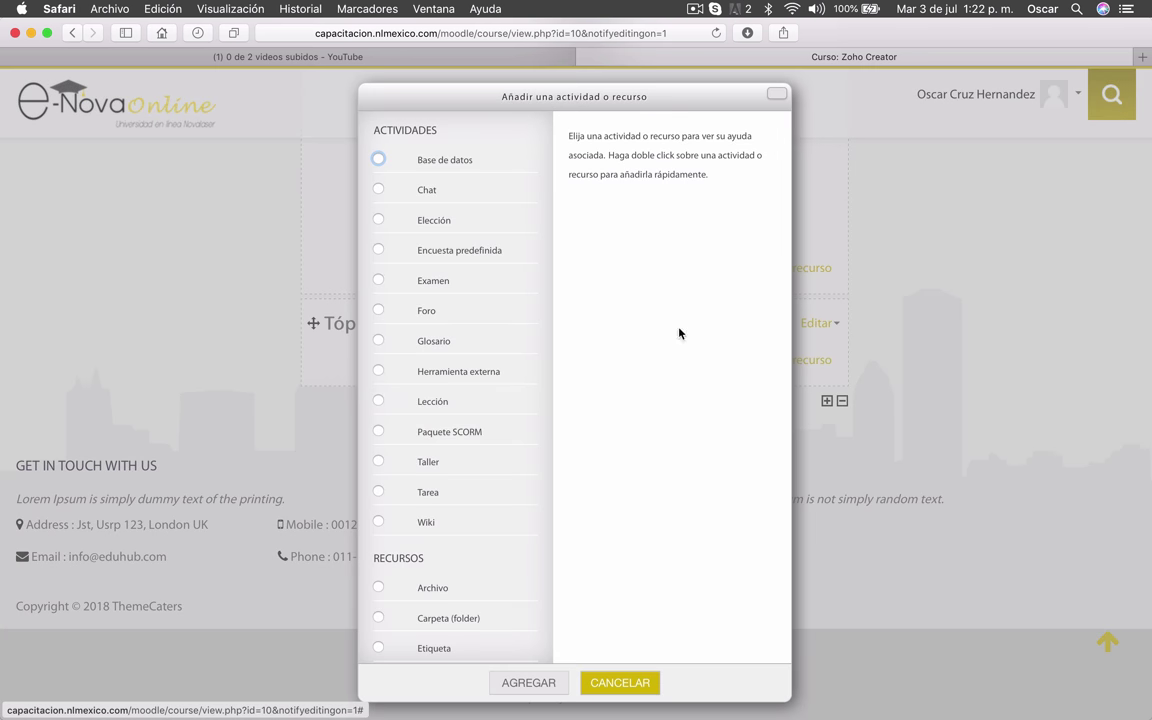
click(427, 495)
click(517, 684)
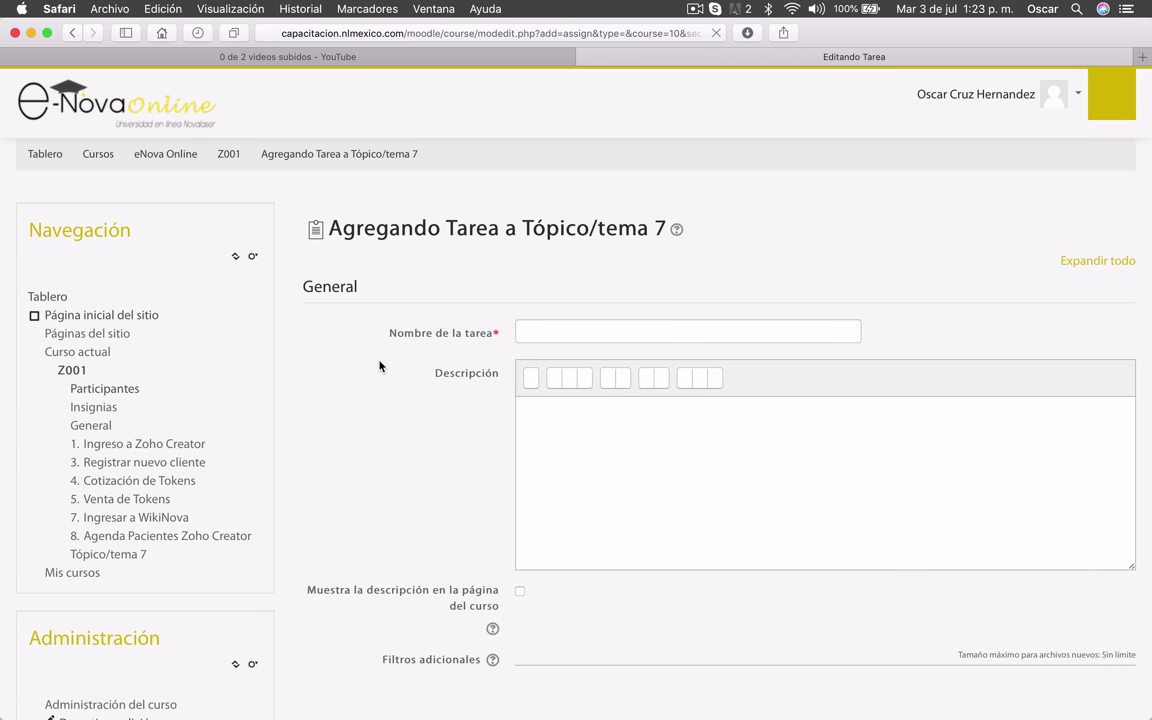
Step: Examine the available Tamaño máximo de envío options under Tipos de envíos in the new Tarea's settings
scroll(380, 366, down, 15)
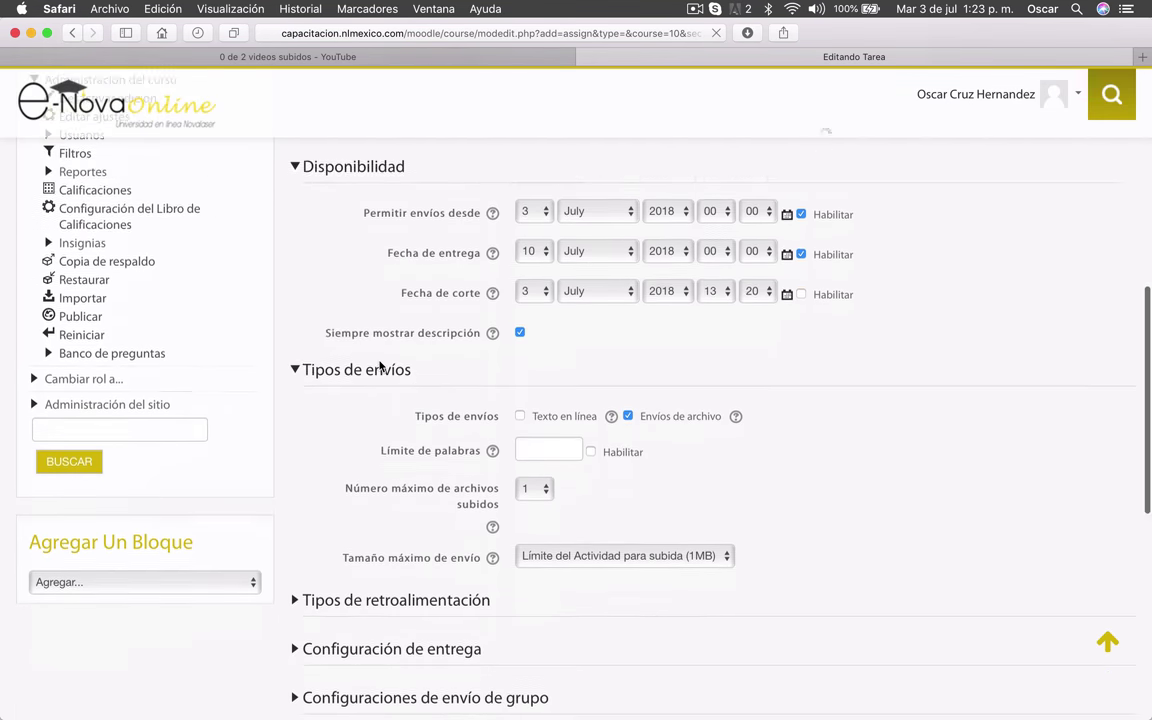
scroll(380, 366, up, 3)
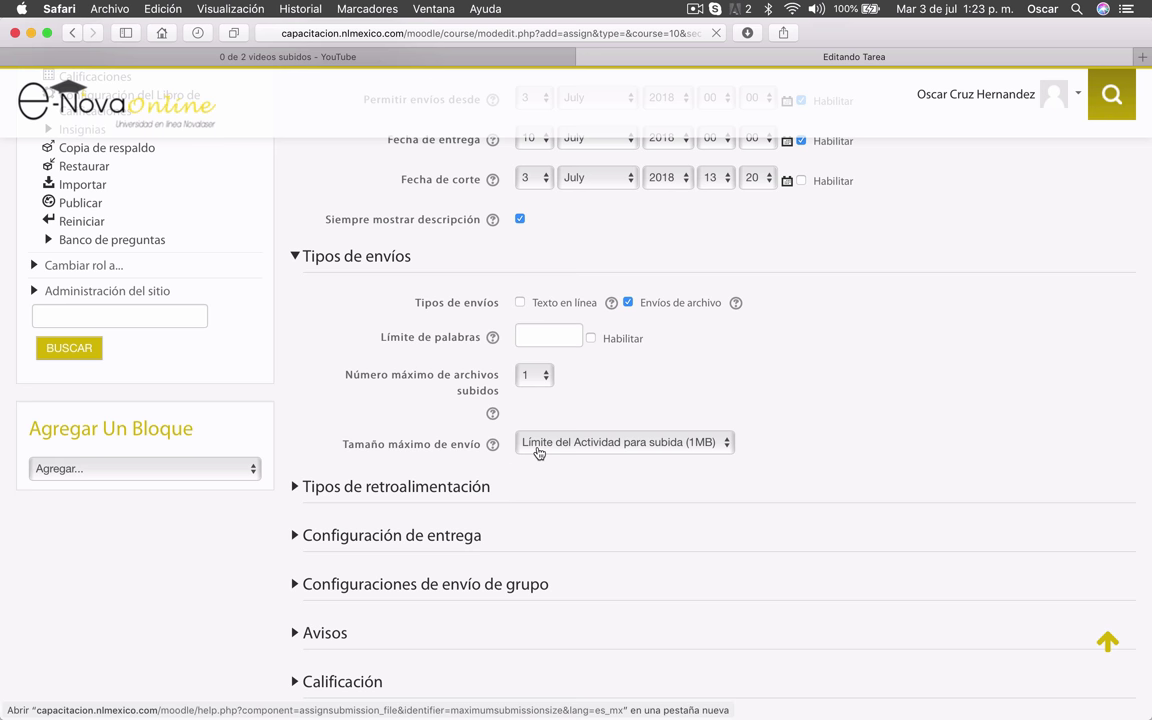
click(729, 449)
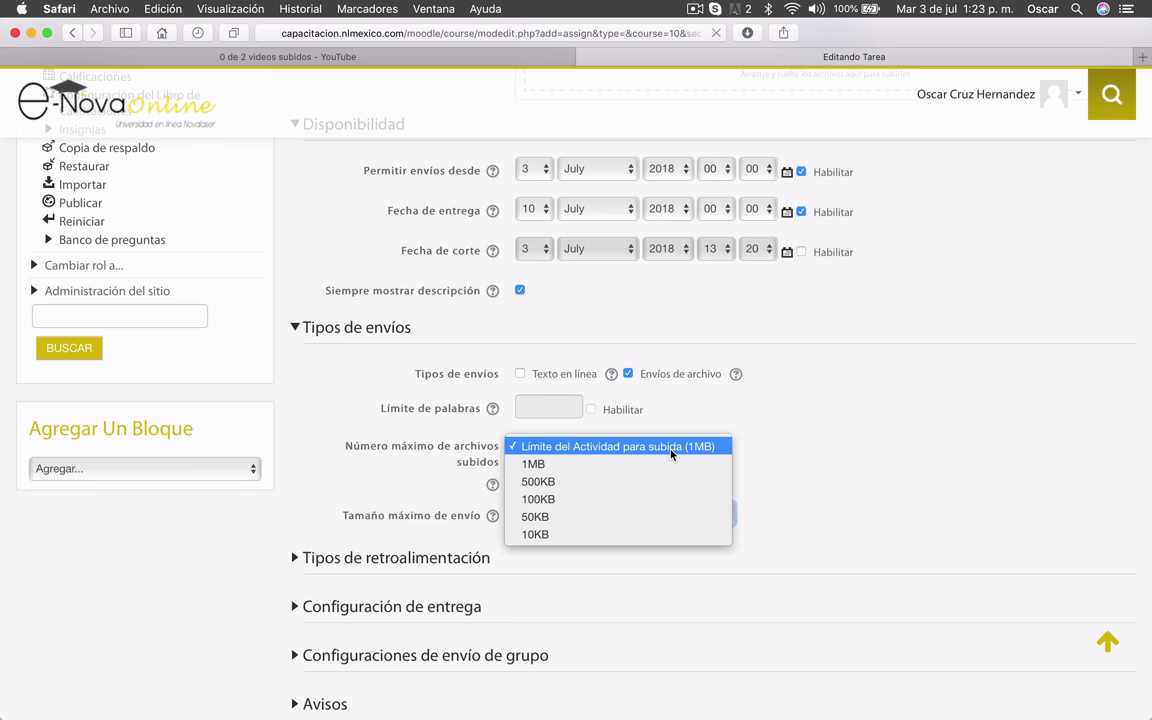
click(820, 453)
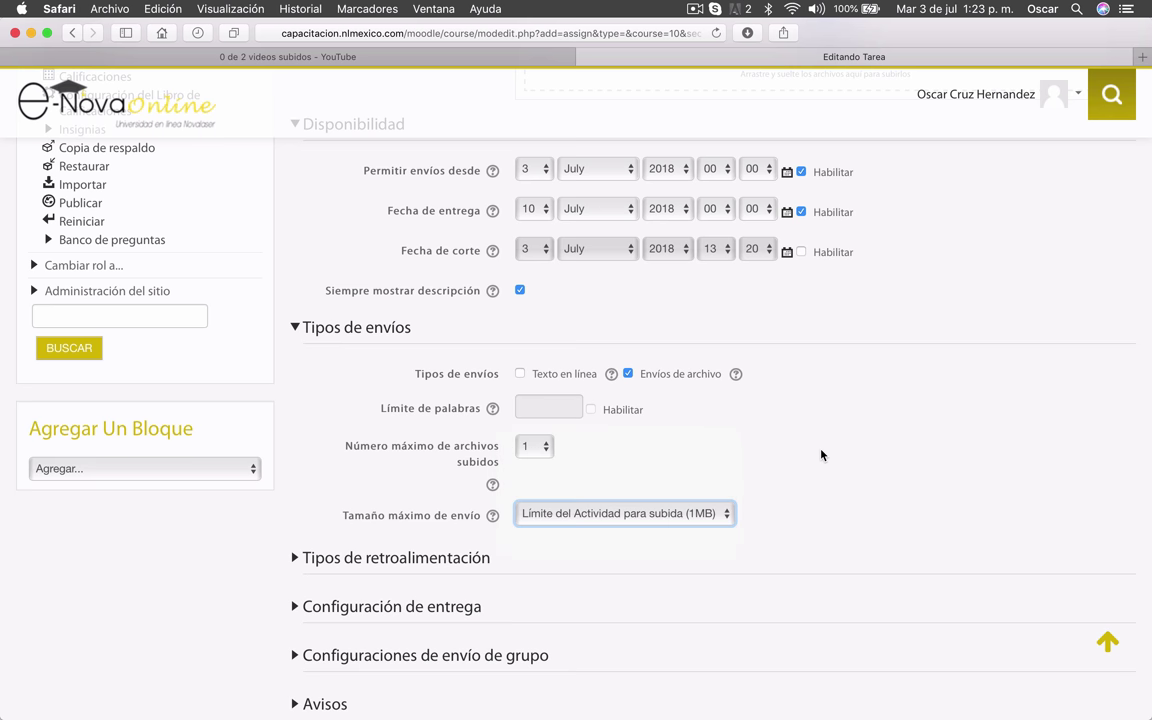
click(729, 515)
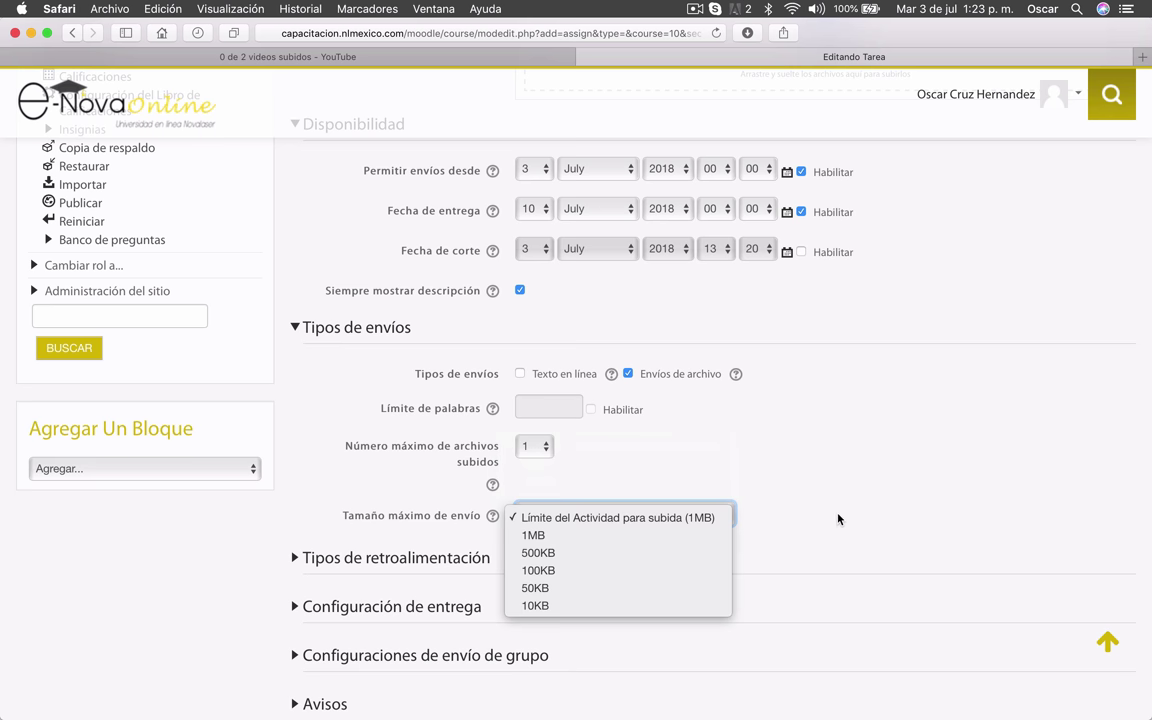
click(800, 522)
Step: Open the site-wide Envíos de archivo settings among the submission plugins (Plugins de envío) of the Tarea activity module
scroll(140, 481, up, 4)
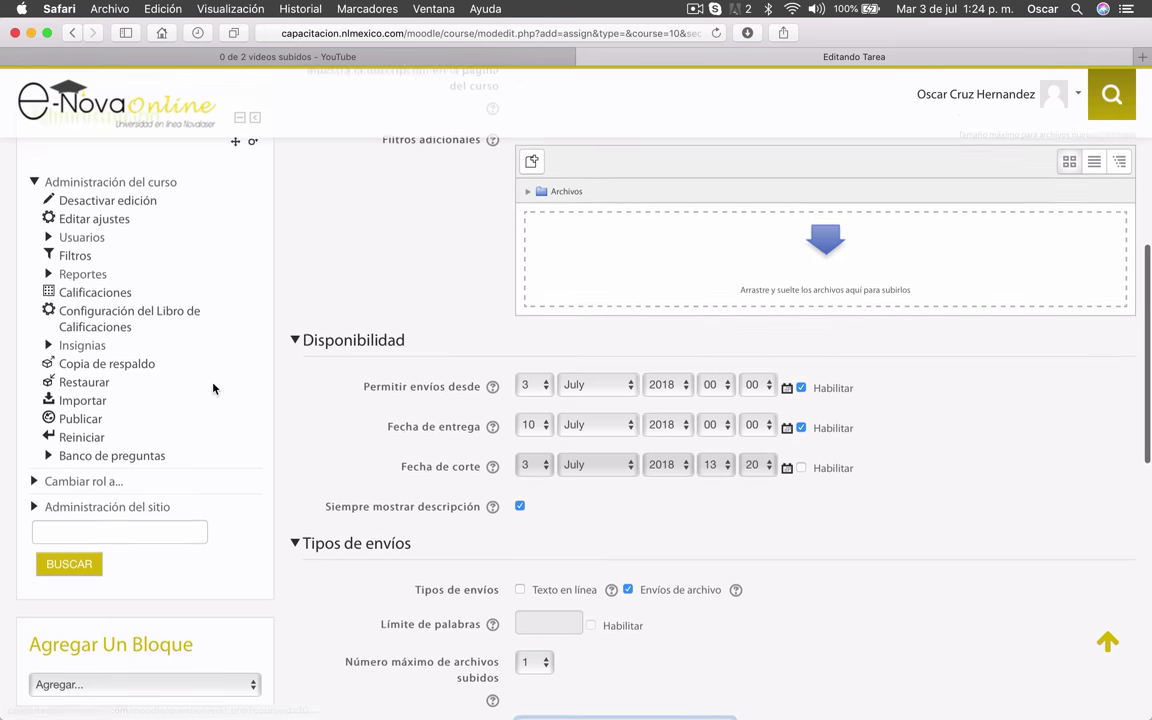
scroll(213, 390, down, 2)
click(128, 424)
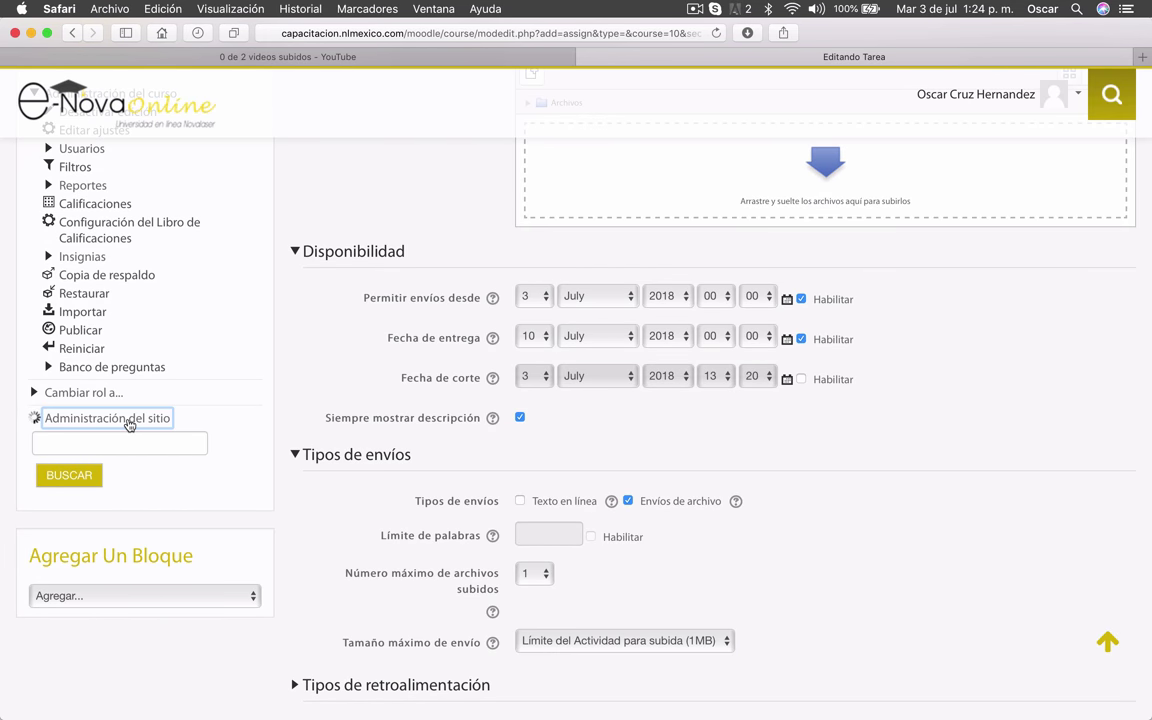
scroll(126, 424, down, 3)
click(75, 455)
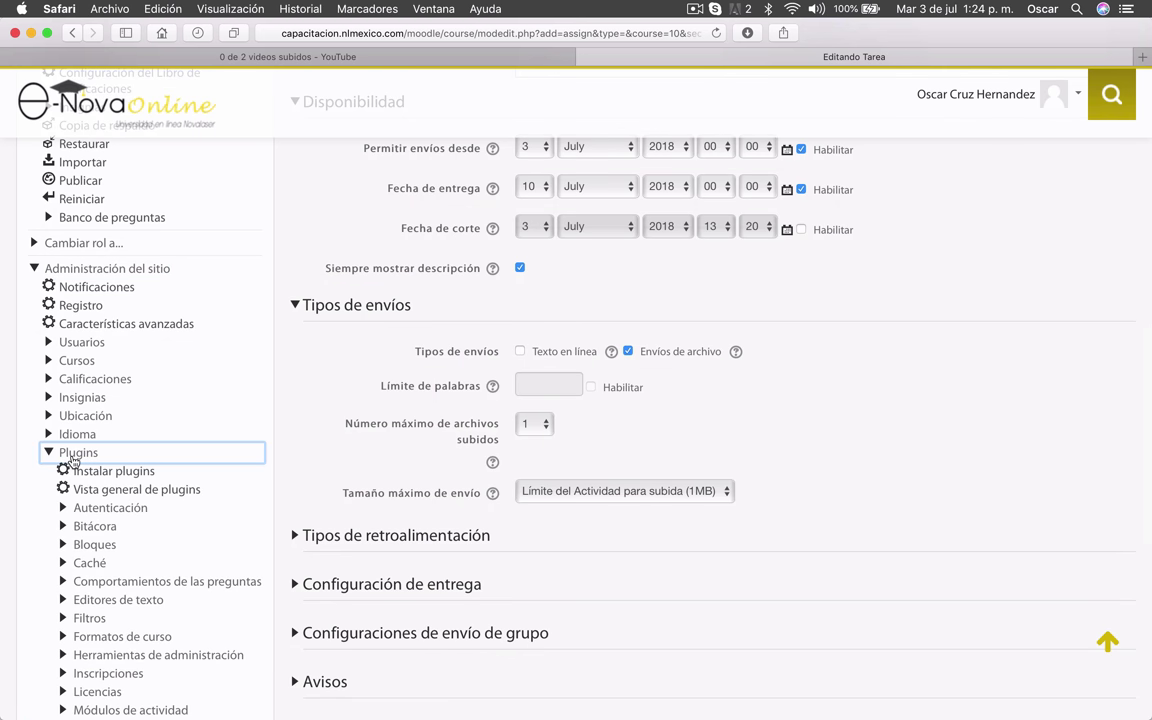
scroll(159, 509, down, 3)
scroll(160, 512, down, 2)
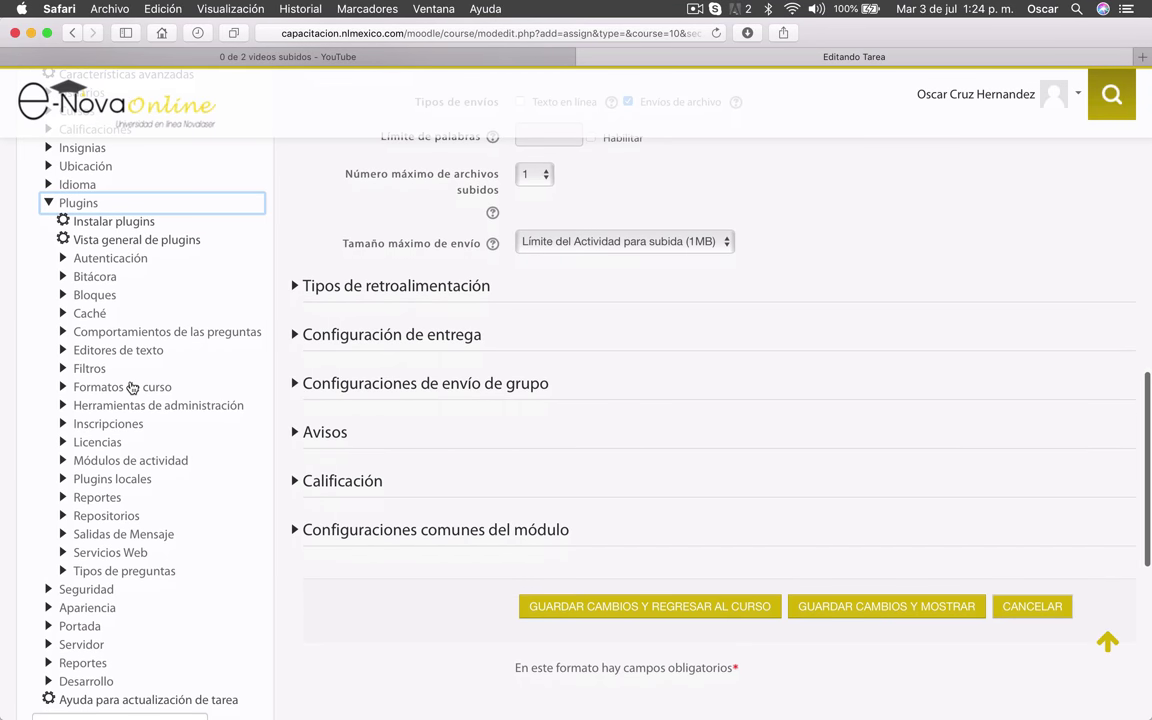
click(114, 463)
scroll(114, 467, down, 4)
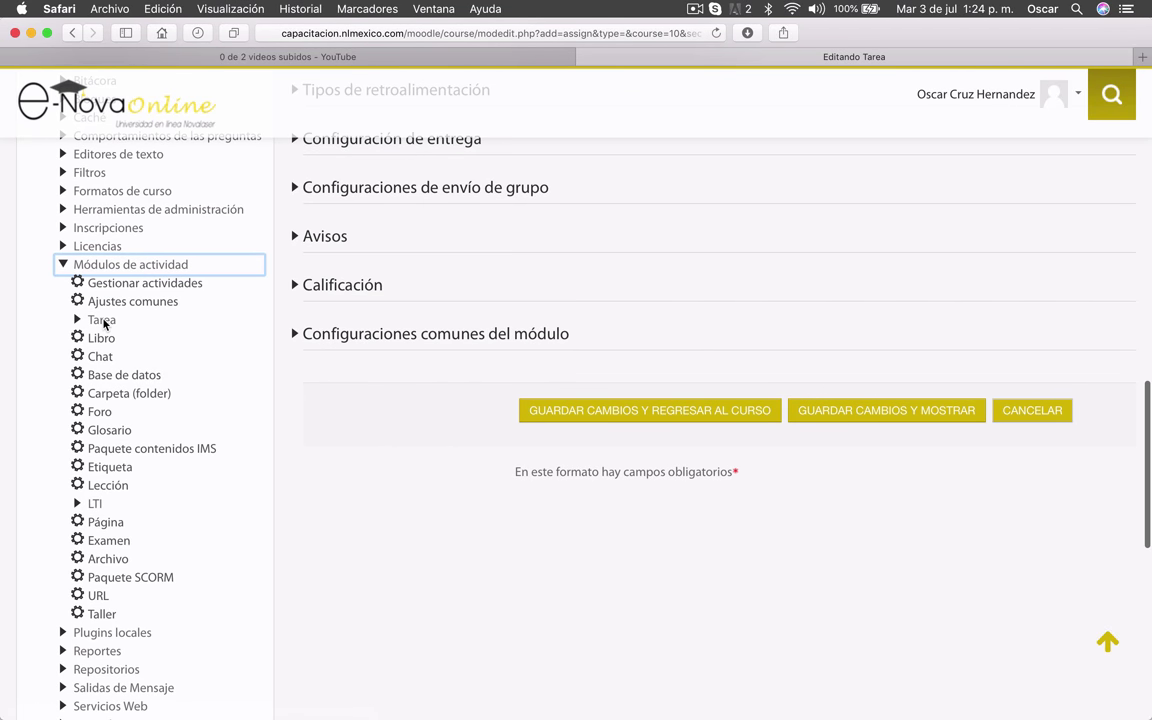
click(103, 321)
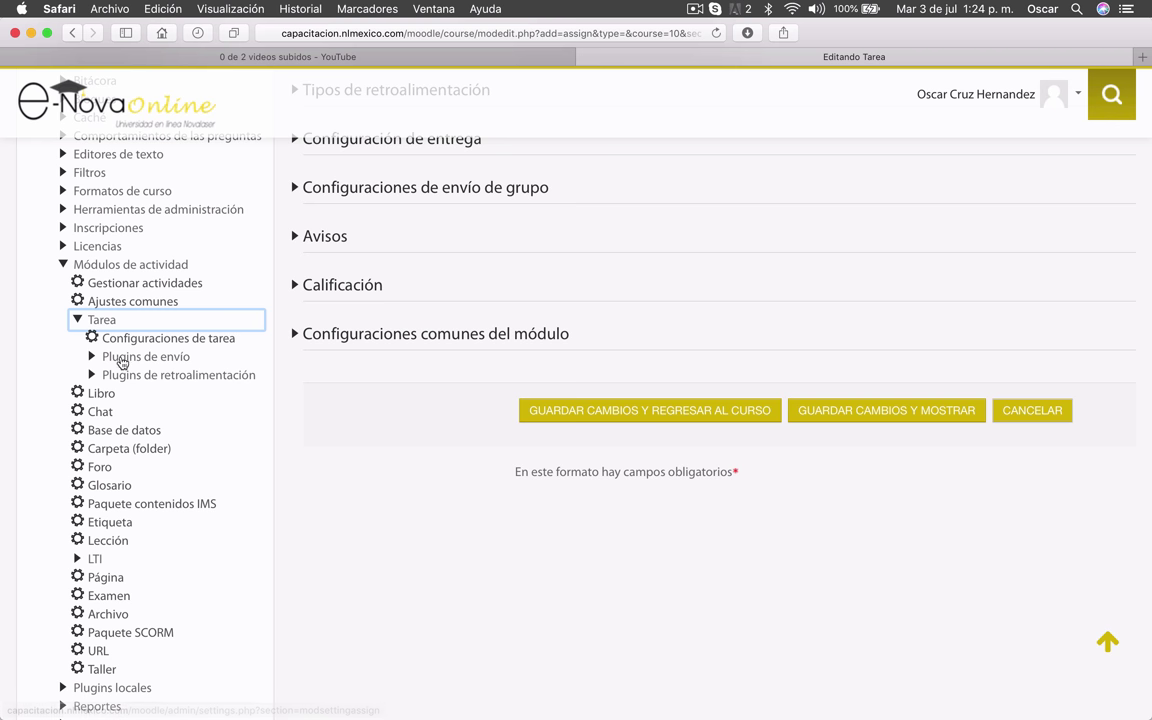
click(137, 358)
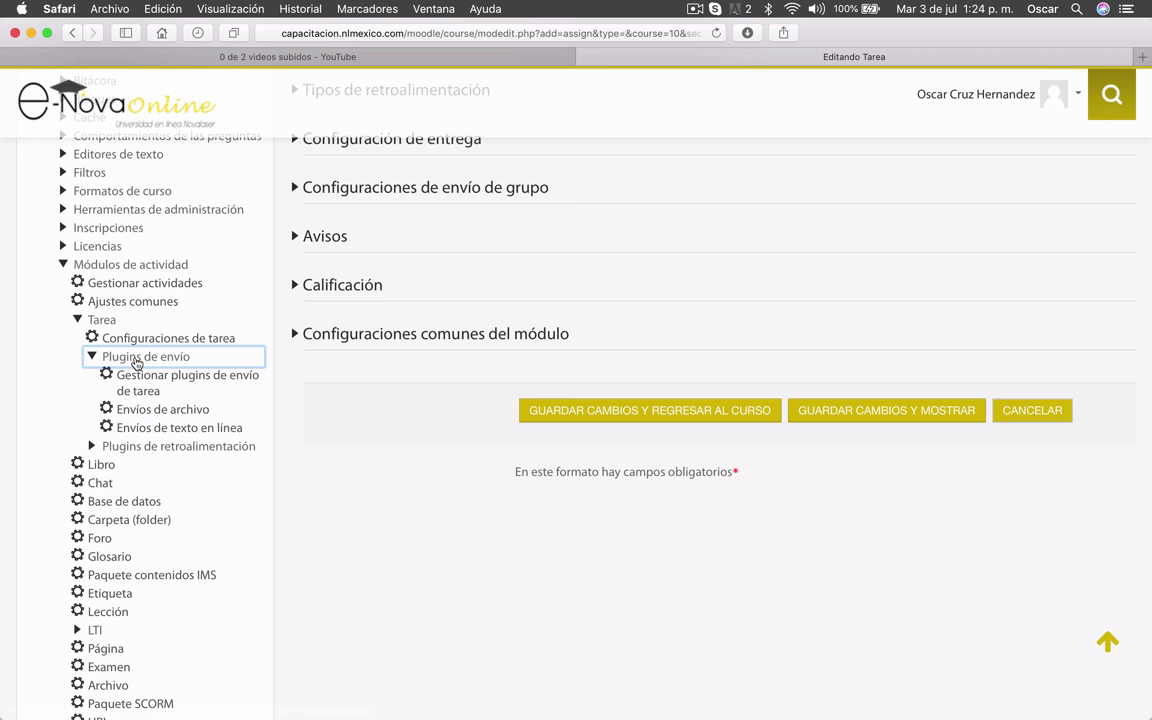
click(202, 412)
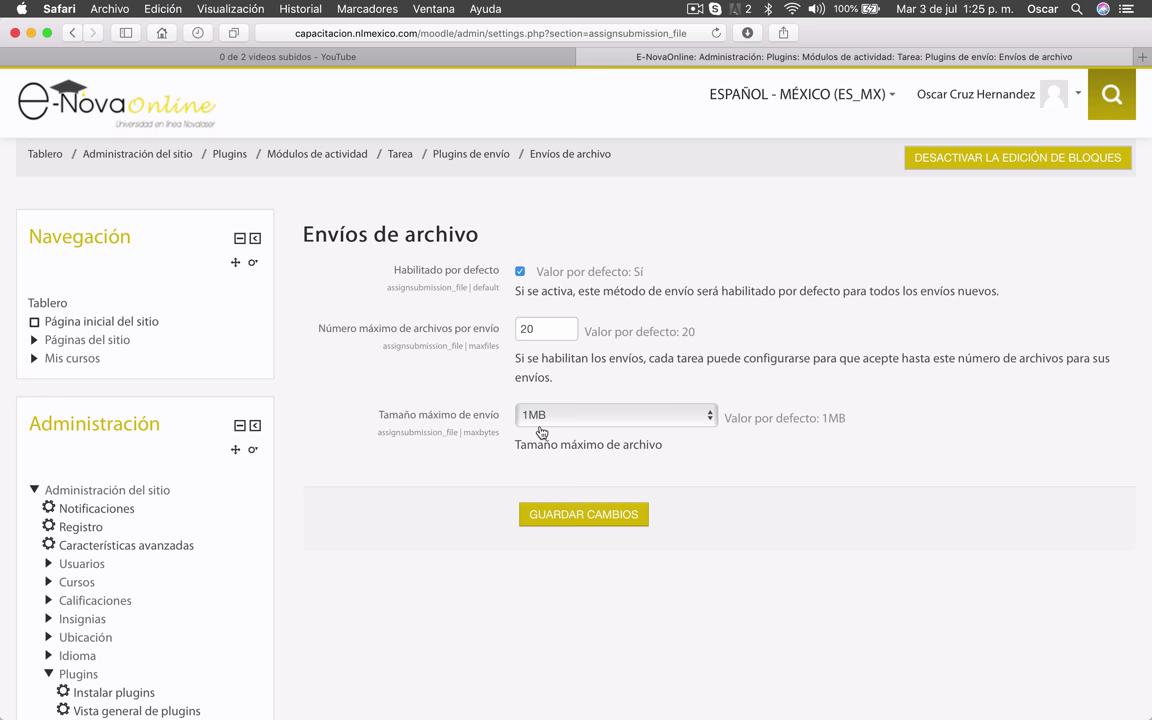
Step: Set Tamaño máximo de envío to Límite del Sitio para subida (9.8GB) and save the changes
click(707, 424)
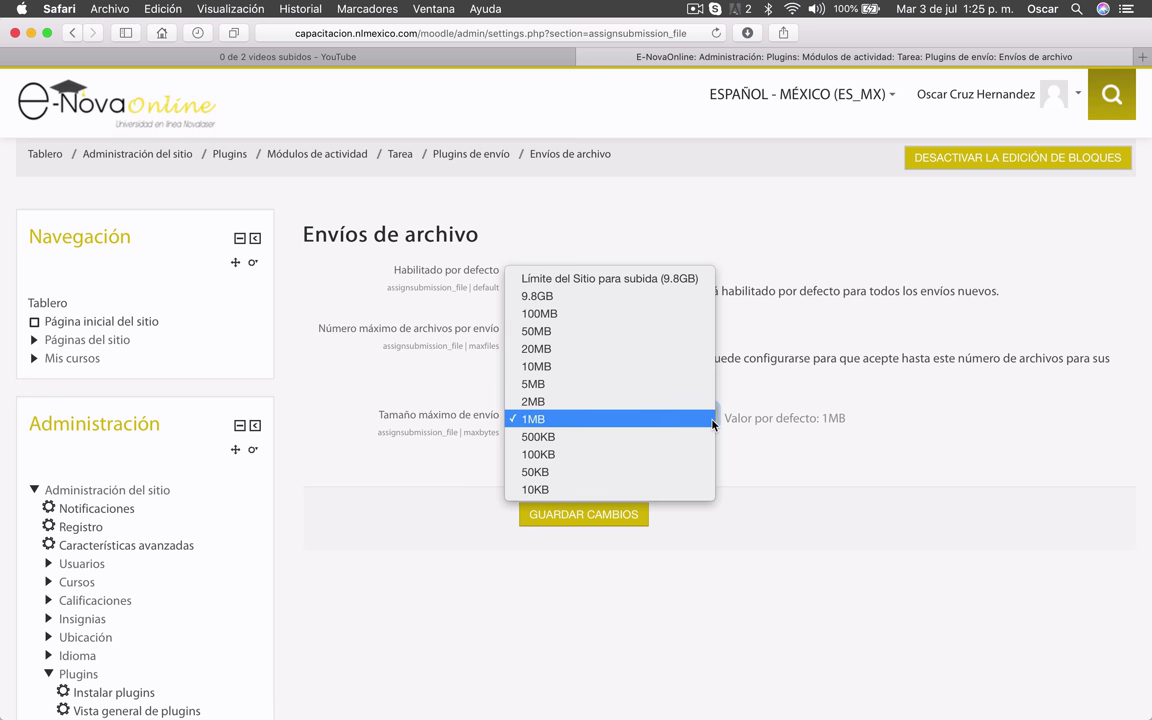
click(800, 438)
click(707, 418)
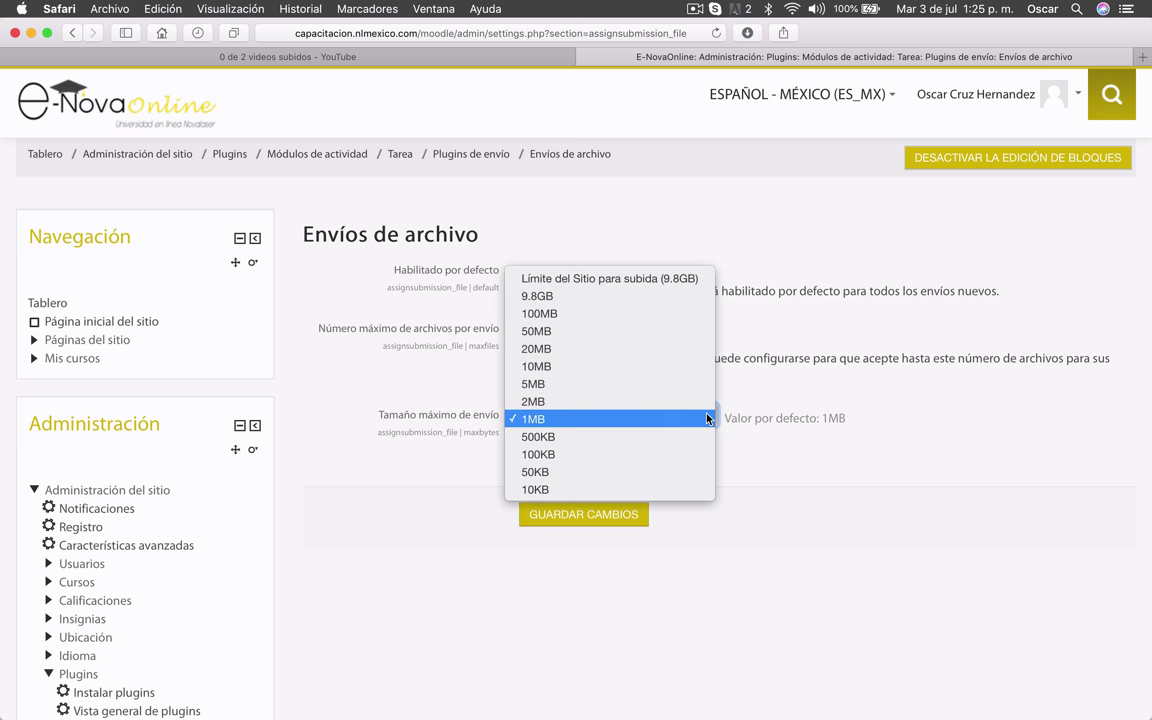
click(594, 287)
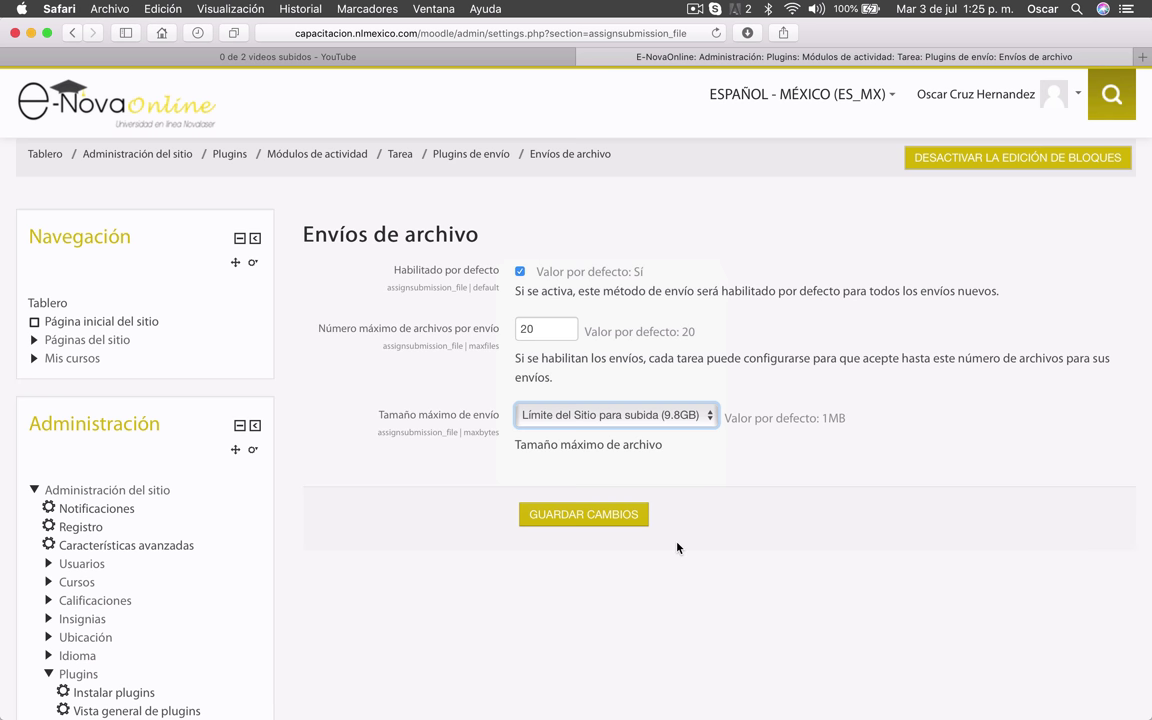
click(567, 518)
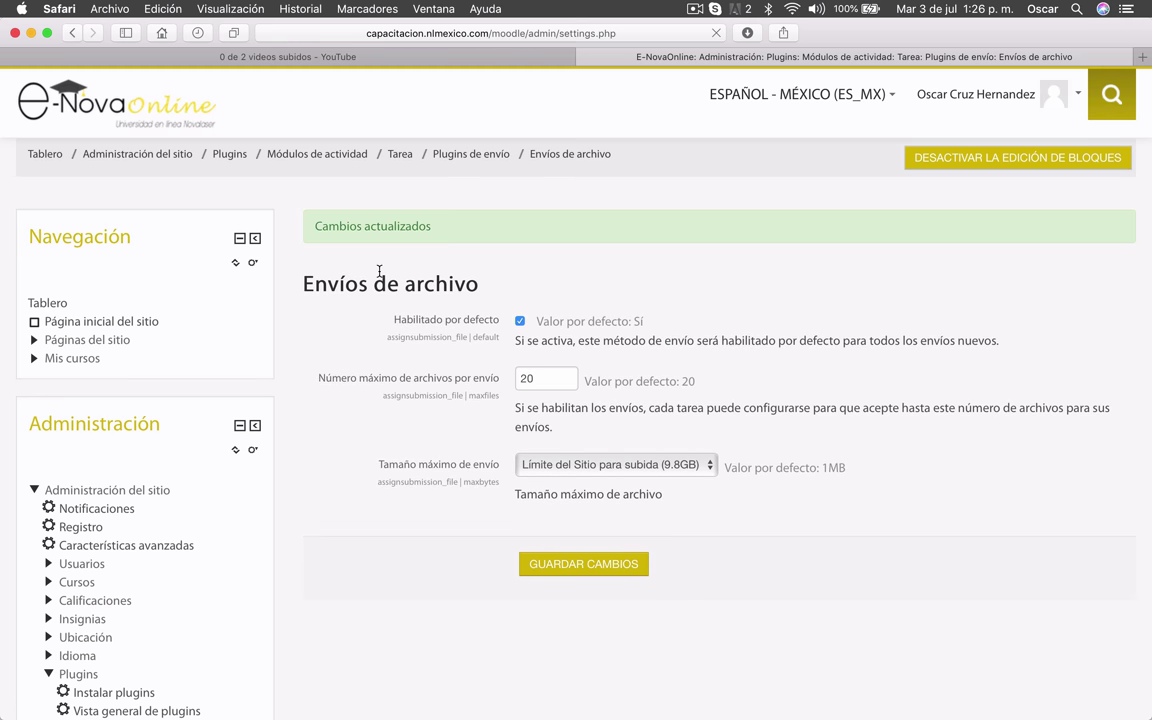
Step: Return to the site's home page and open the Zoho Creator course from Cursos disponibles
click(141, 321)
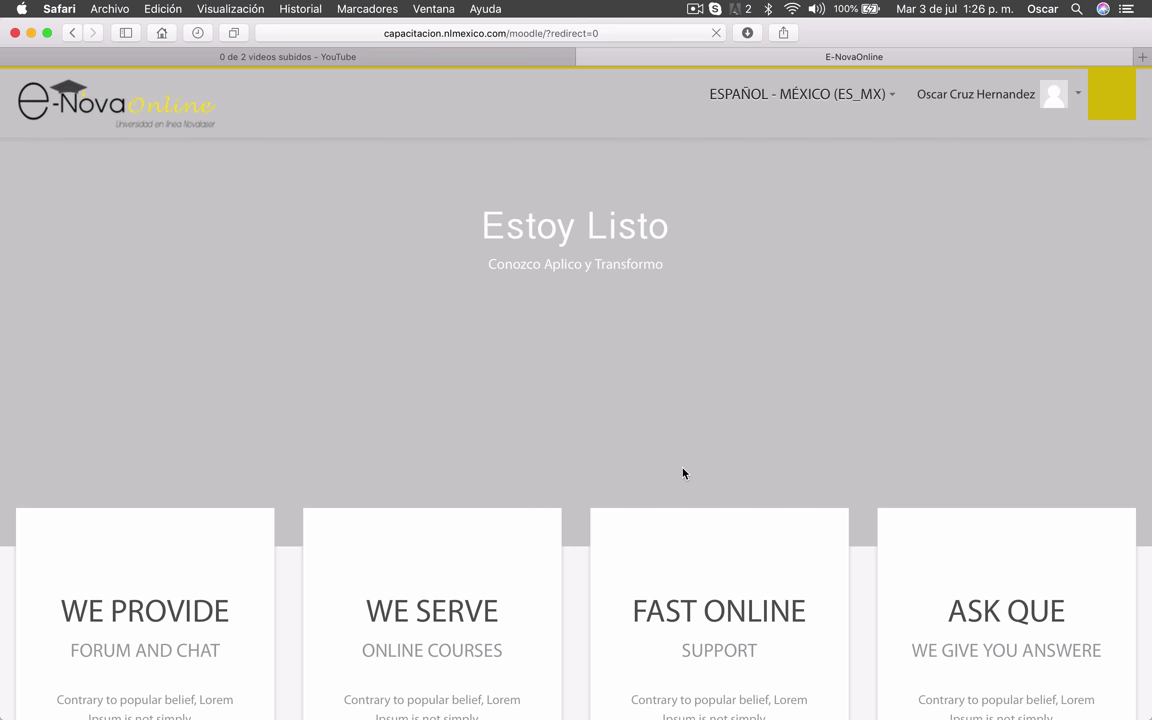
scroll(399, 438, down, 15)
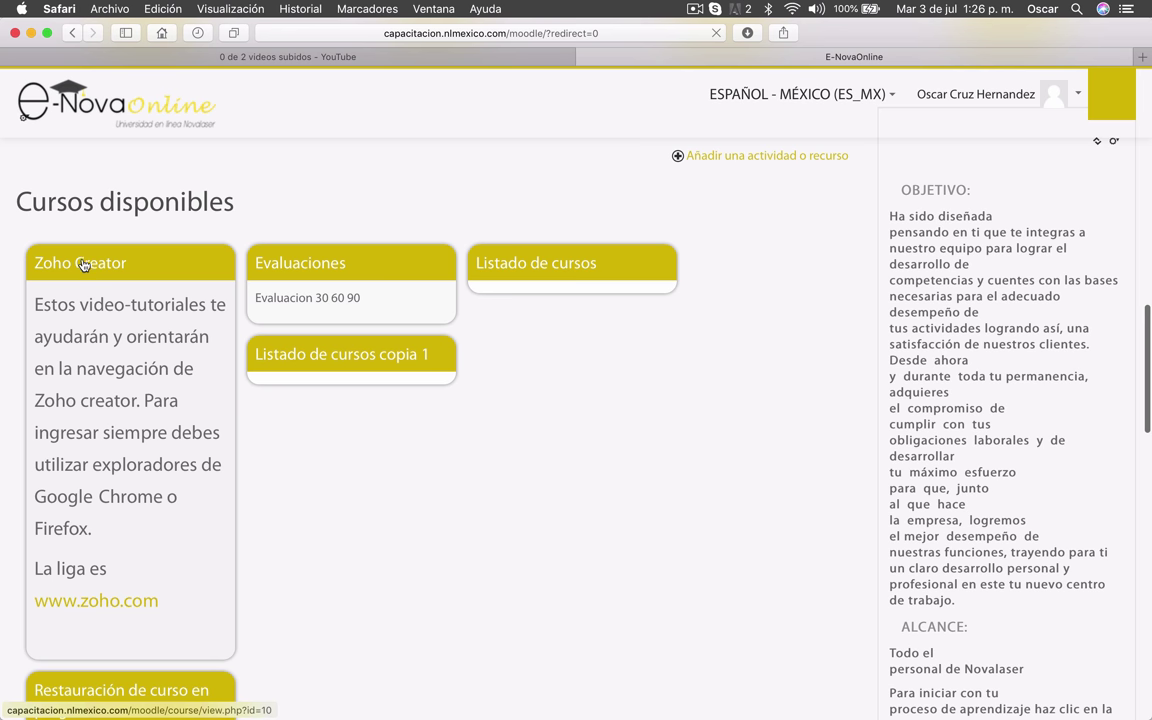
click(82, 264)
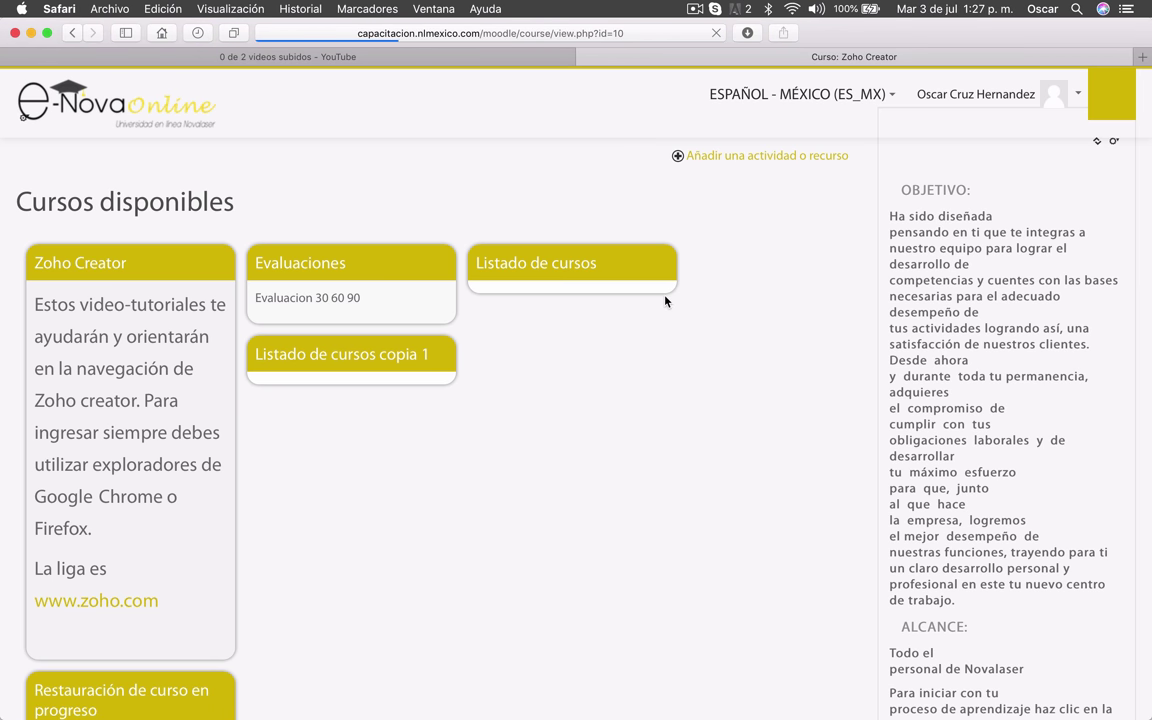
Step: Add a new Tarea activity to the Tópico/tema 7 section and open its settings form
scroll(665, 300, down, 20)
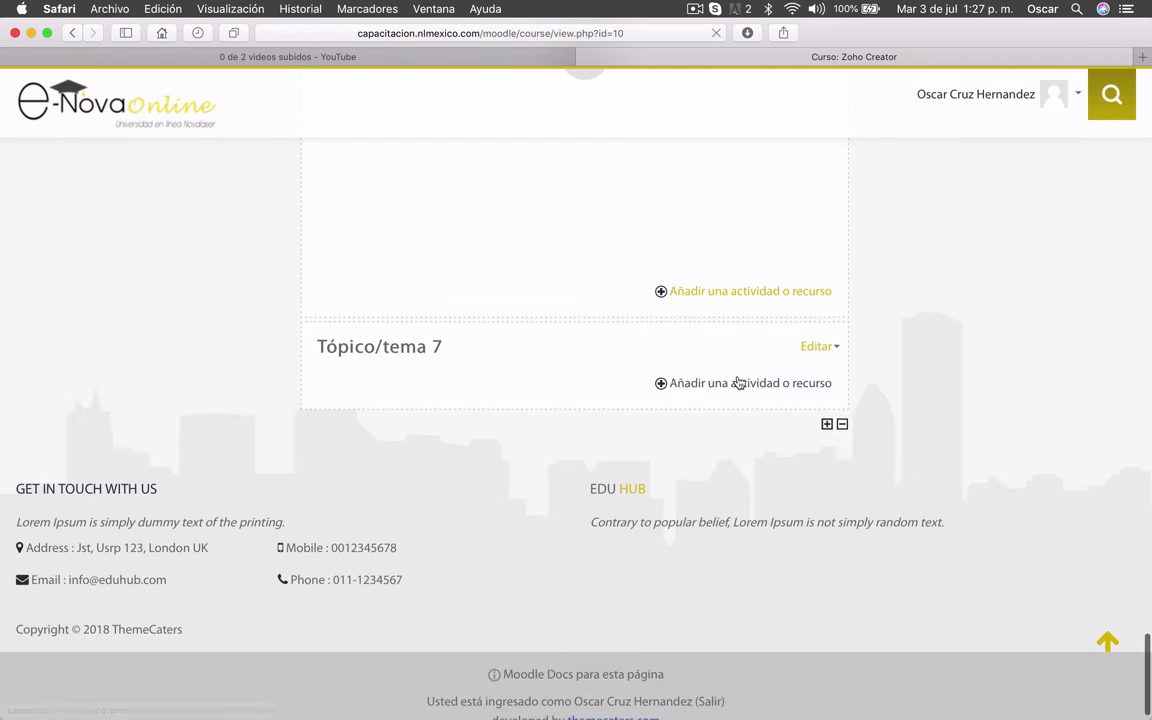
click(735, 391)
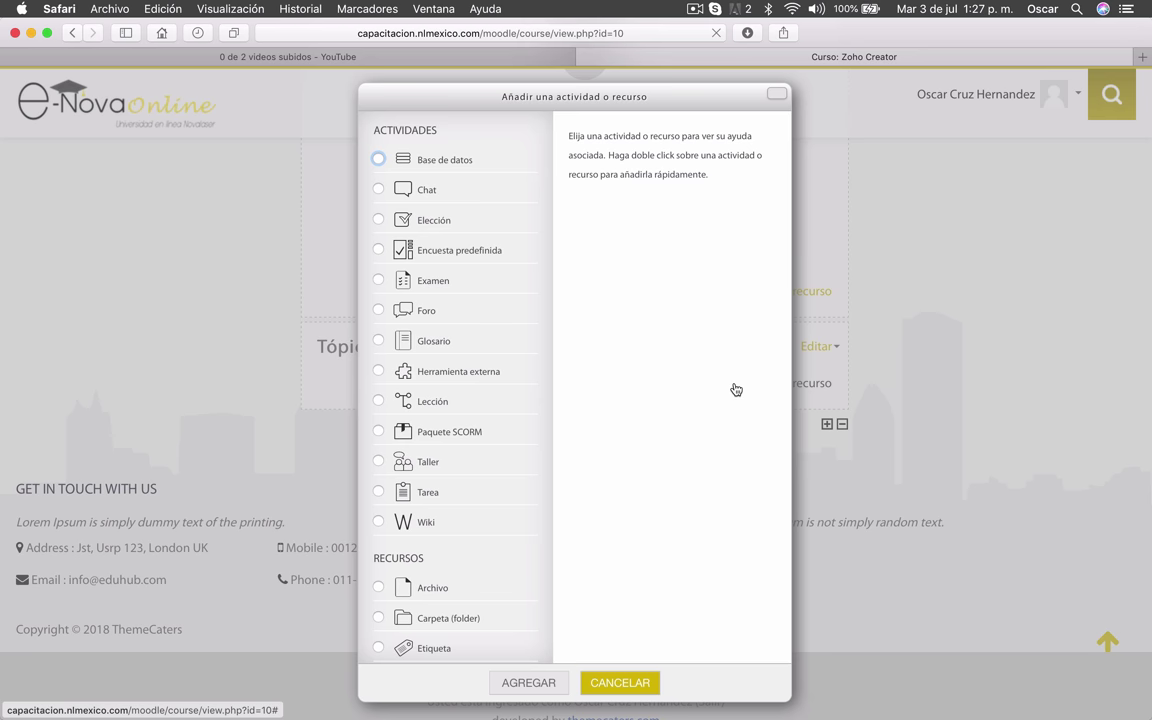
click(430, 494)
click(528, 682)
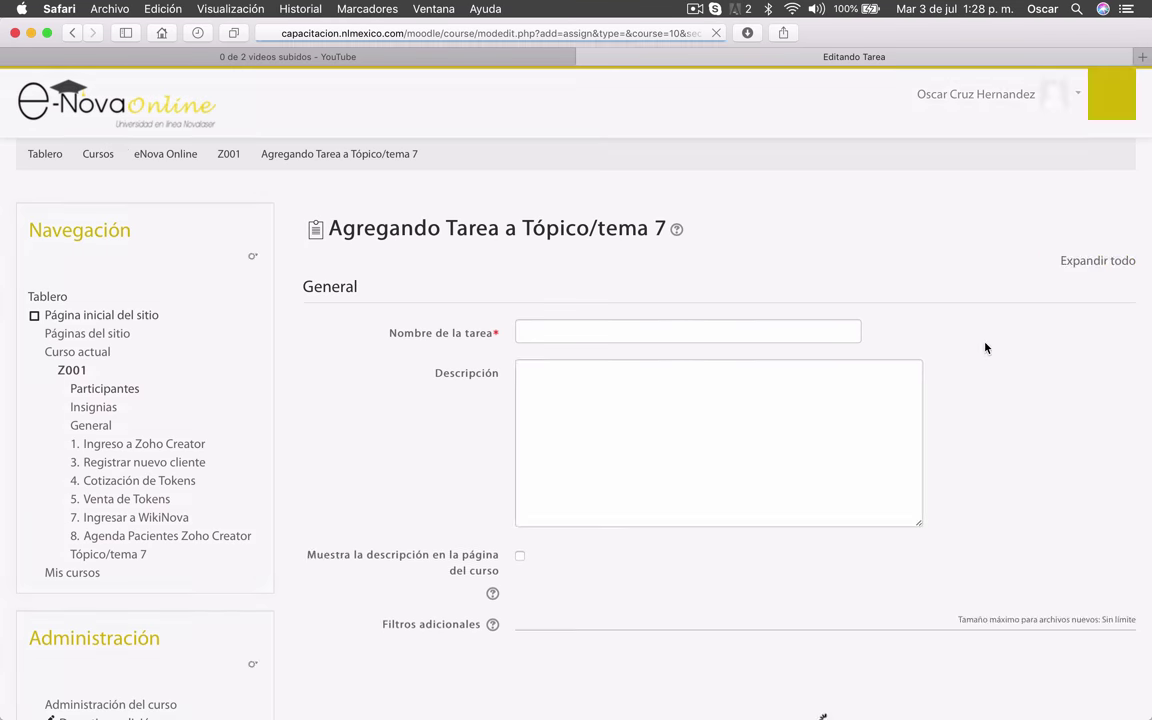
Step: Check the default value and the available options of Tamaño máximo de envío under Tipos de envíos in the new Tarea's settings
scroll(445, 459, down, 5)
scroll(445, 459, down, 5)
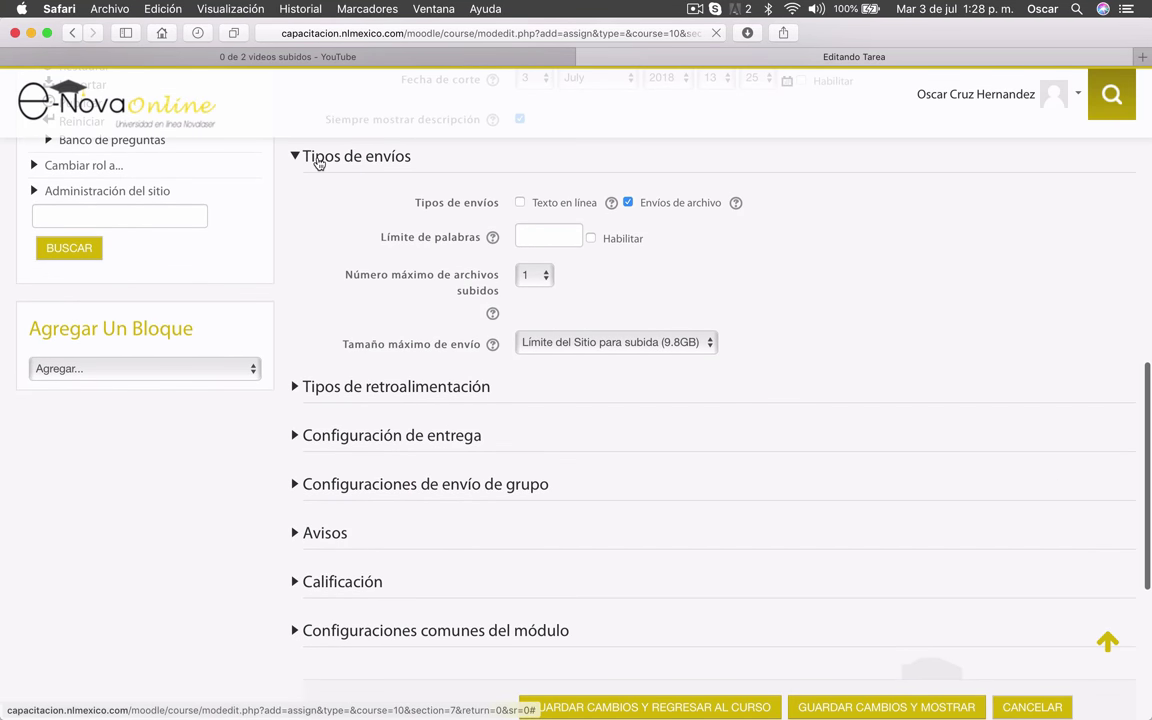
scroll(400, 347, up, 2)
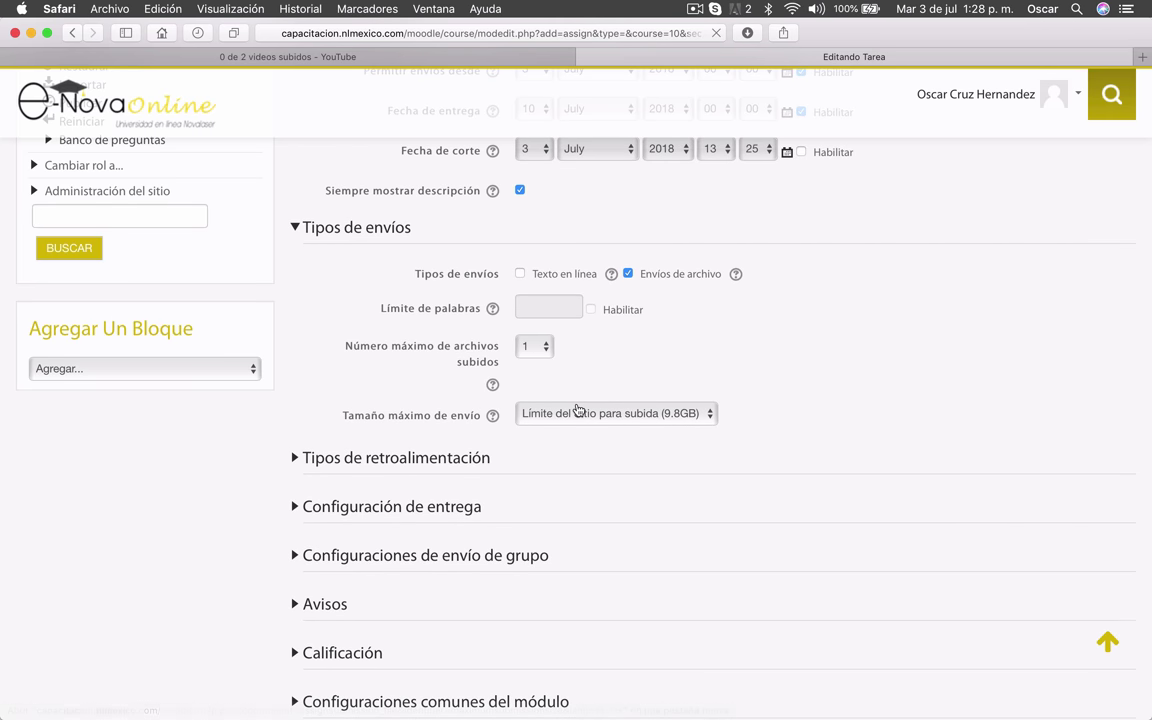
click(716, 422)
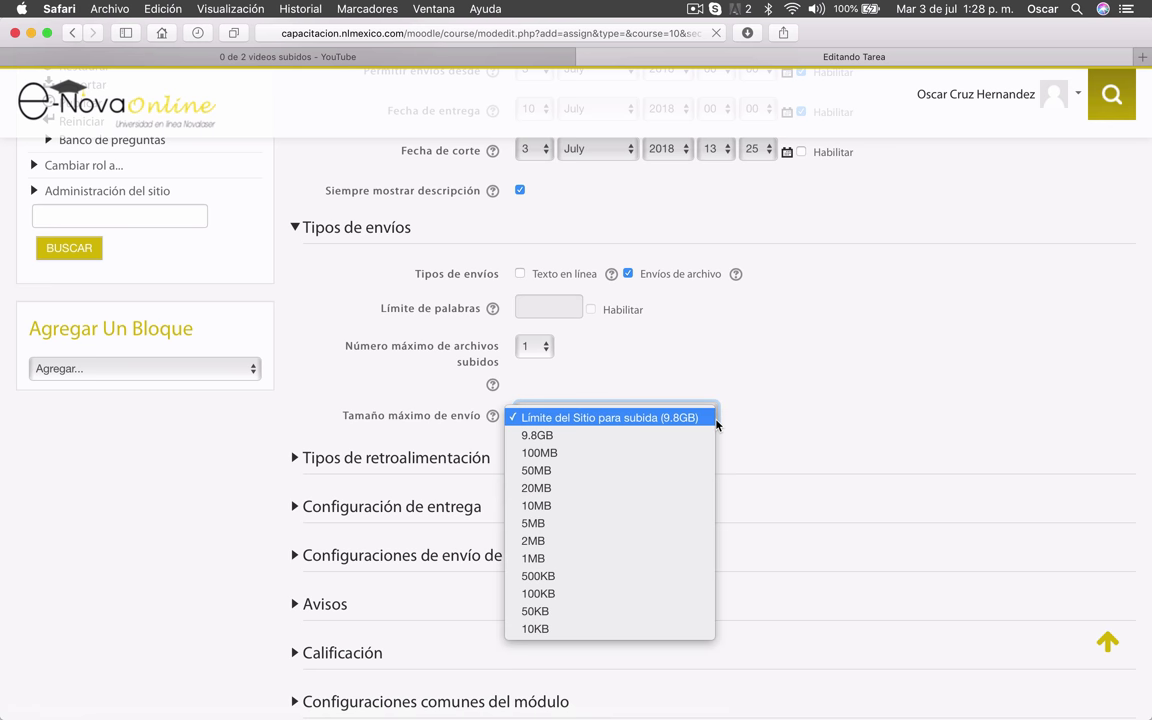
click(730, 425)
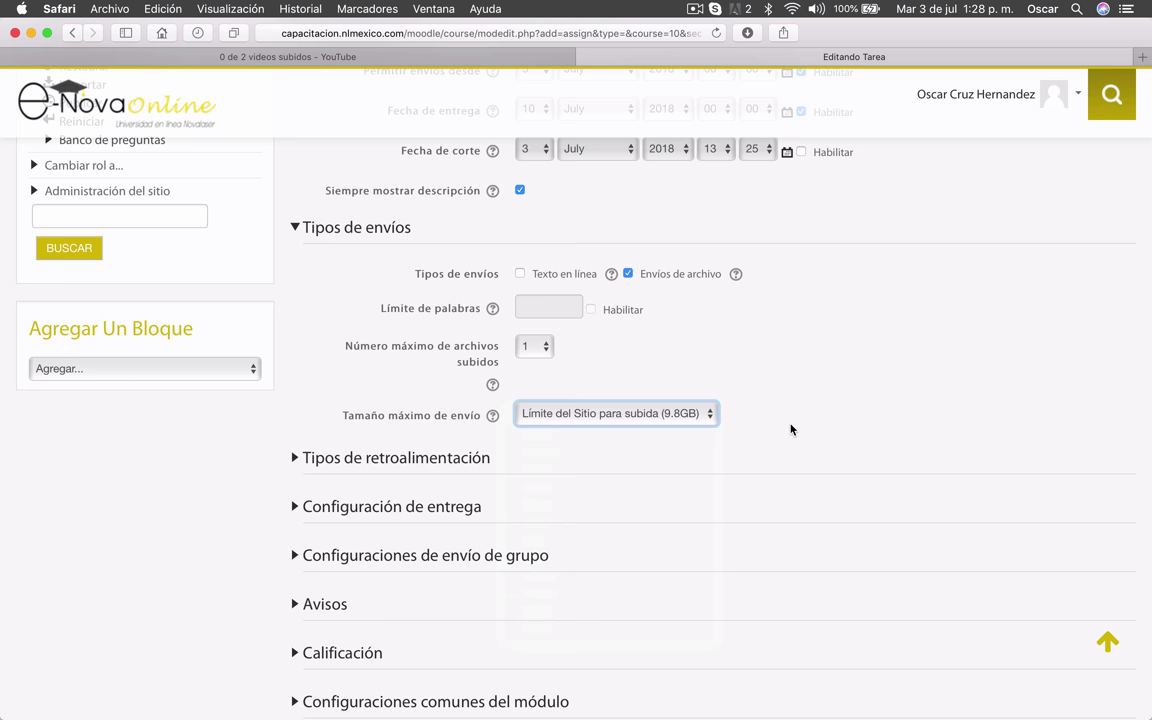
scroll(825, 447, down, 2)
scroll(826, 447, down, 3)
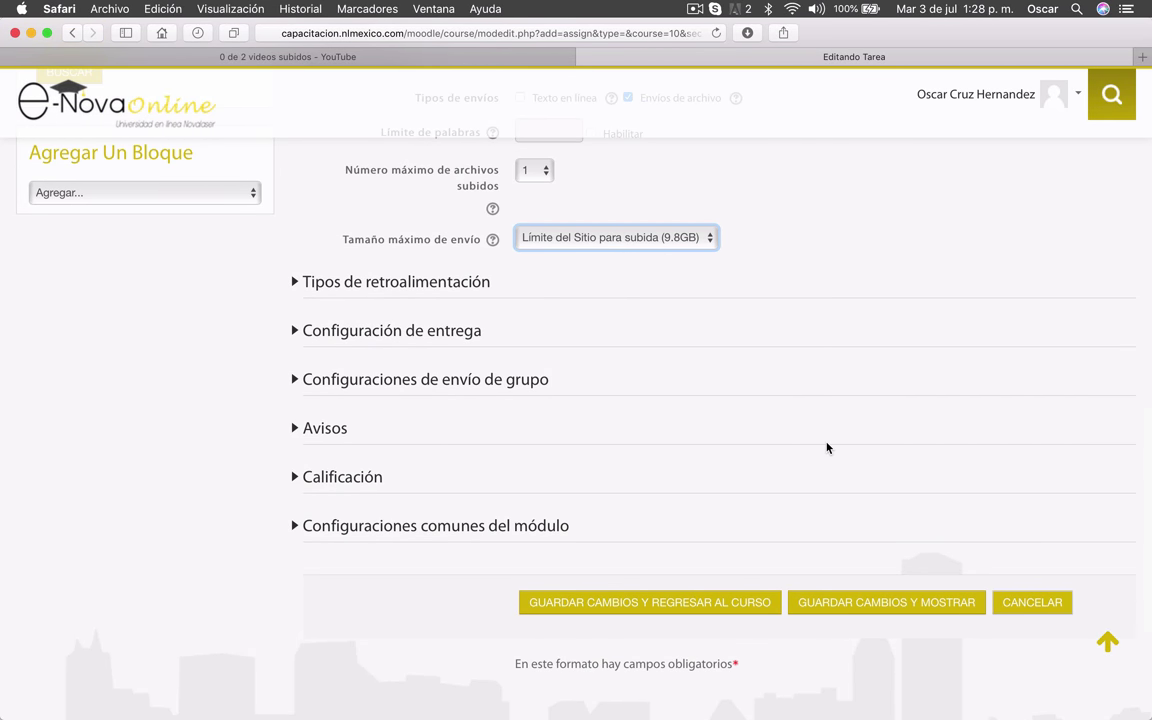
scroll(826, 447, down, 2)
scroll(826, 447, up, 7)
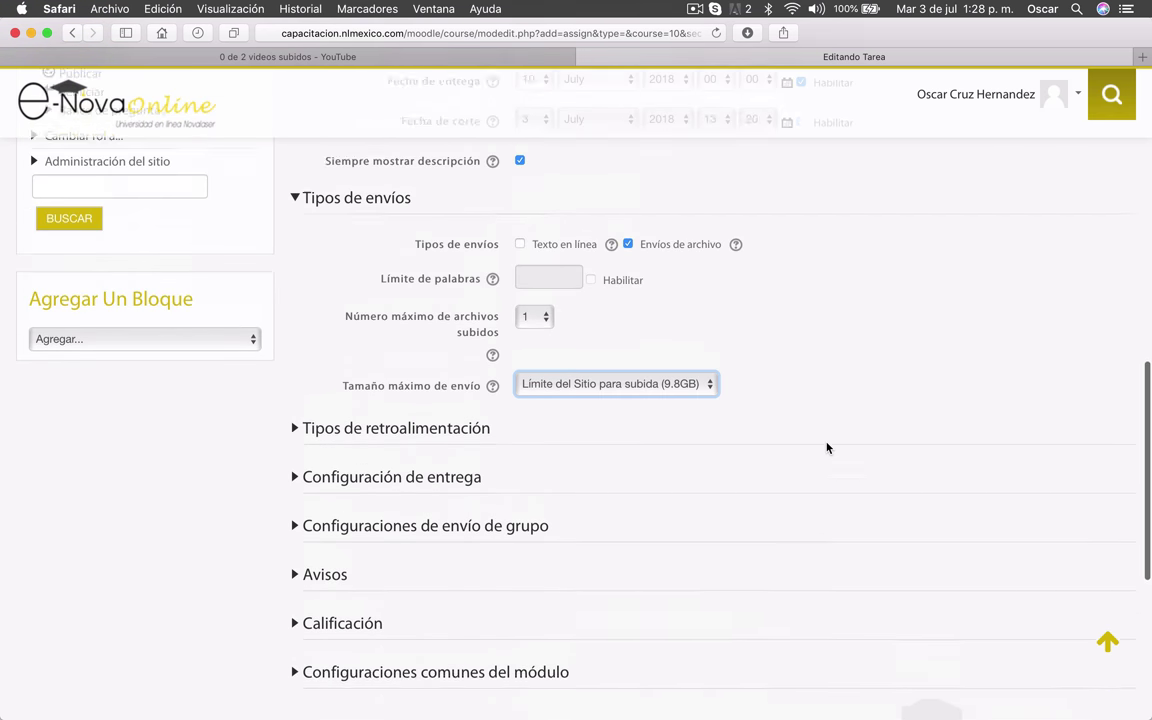